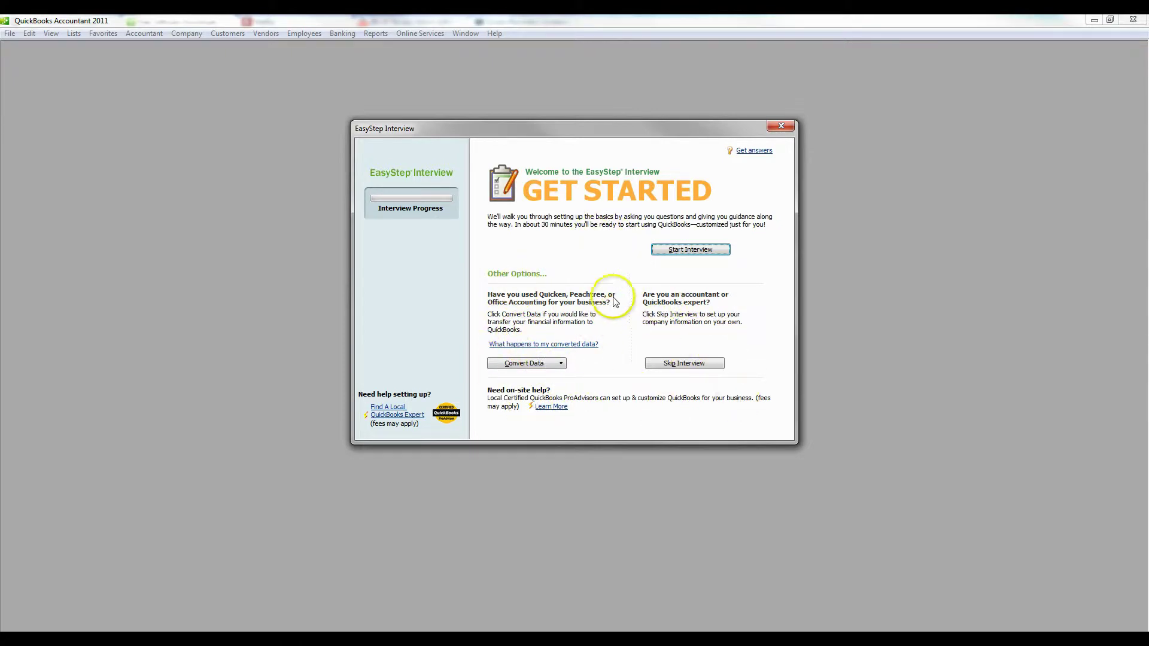
Enter Exceptional Accounting Services as the company and legal name, plus the company's tax ID
click(695, 251)
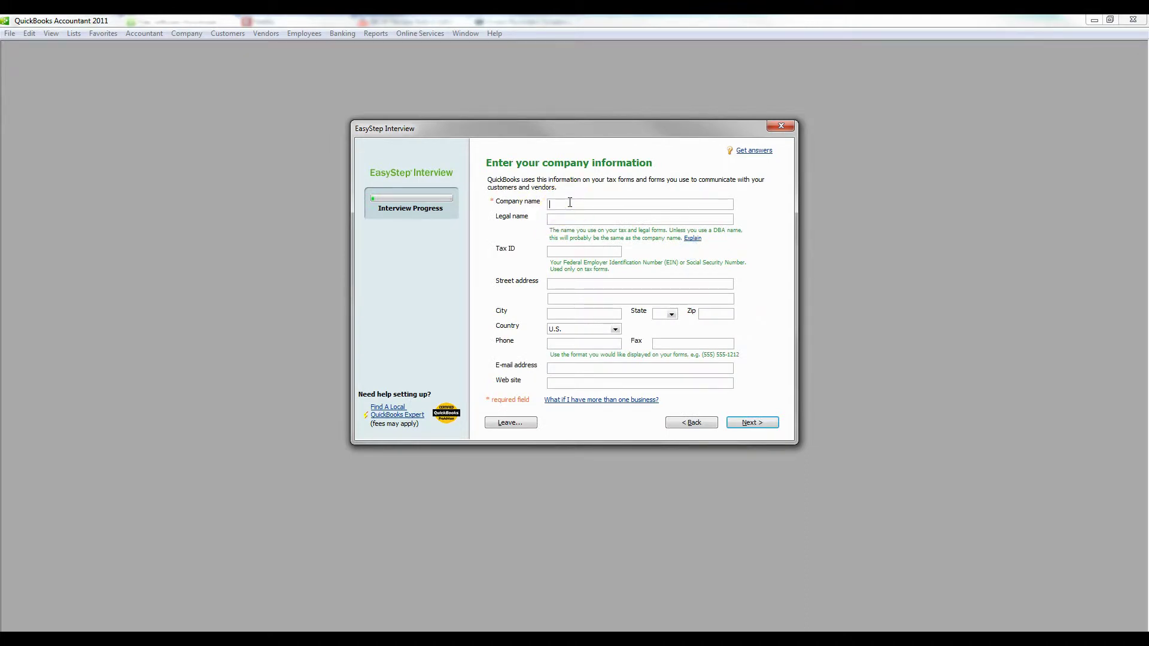
text(Exceptional Accounting Services)
key(Tab)
key(Tab)
click(752, 423)
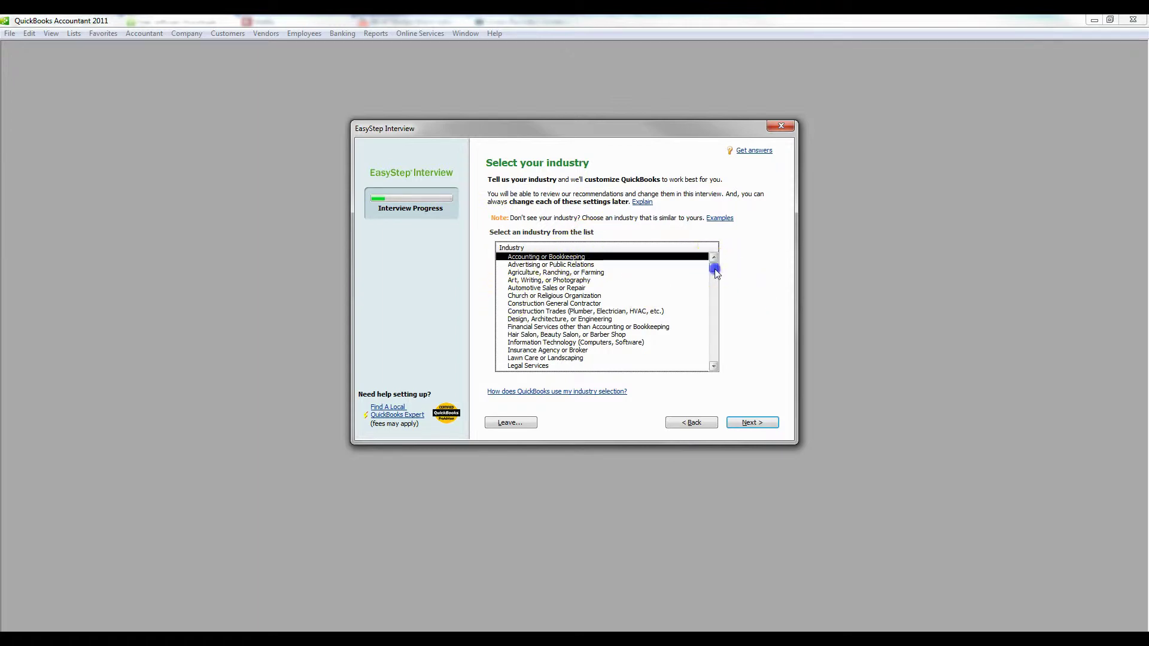
Keep Accounting or Bookkeeping as the industry and make the company a multi-member LLC (Form 1065)
mouse_move(715, 268)
mouse_down()
mouse_move(711, 314)
mouse_move(713, 263)
mouse_up()
click(763, 421)
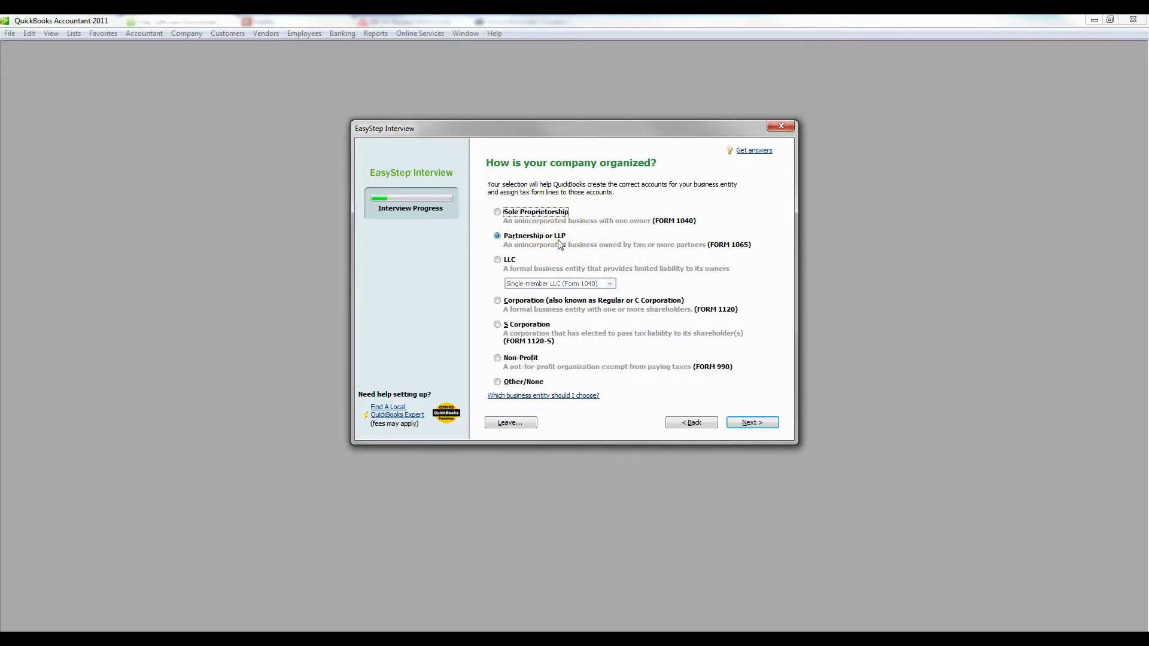
click(497, 212)
click(498, 260)
click(588, 290)
click(563, 301)
click(751, 425)
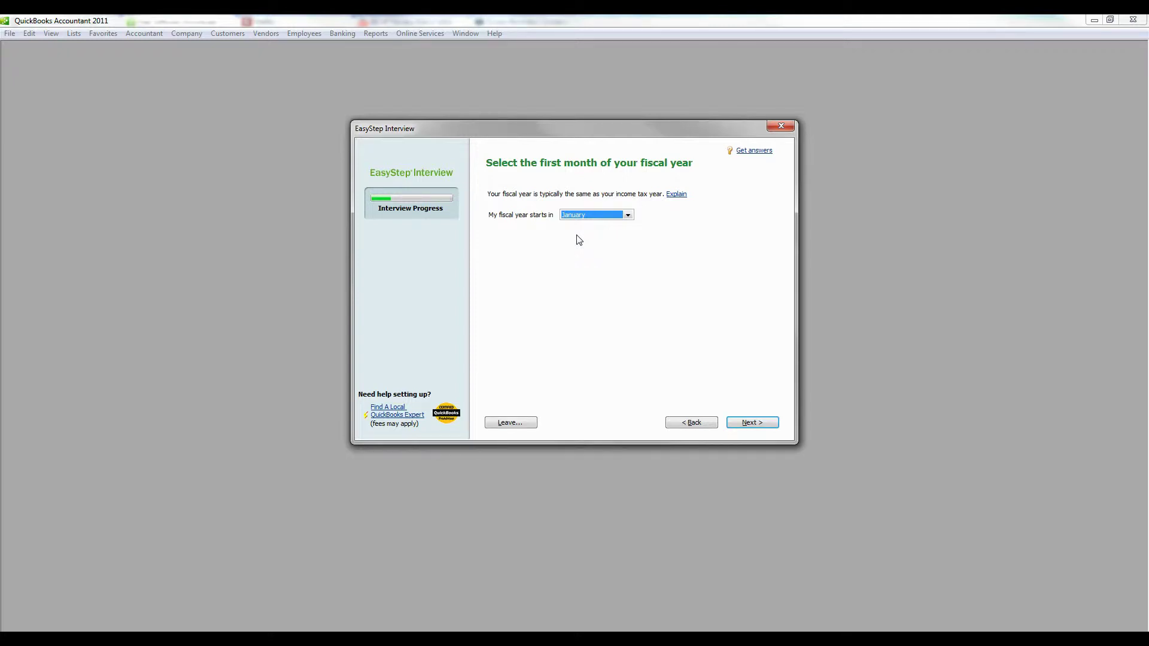
Keep January as the fiscal year start and leave the administrator password blank
click(593, 217)
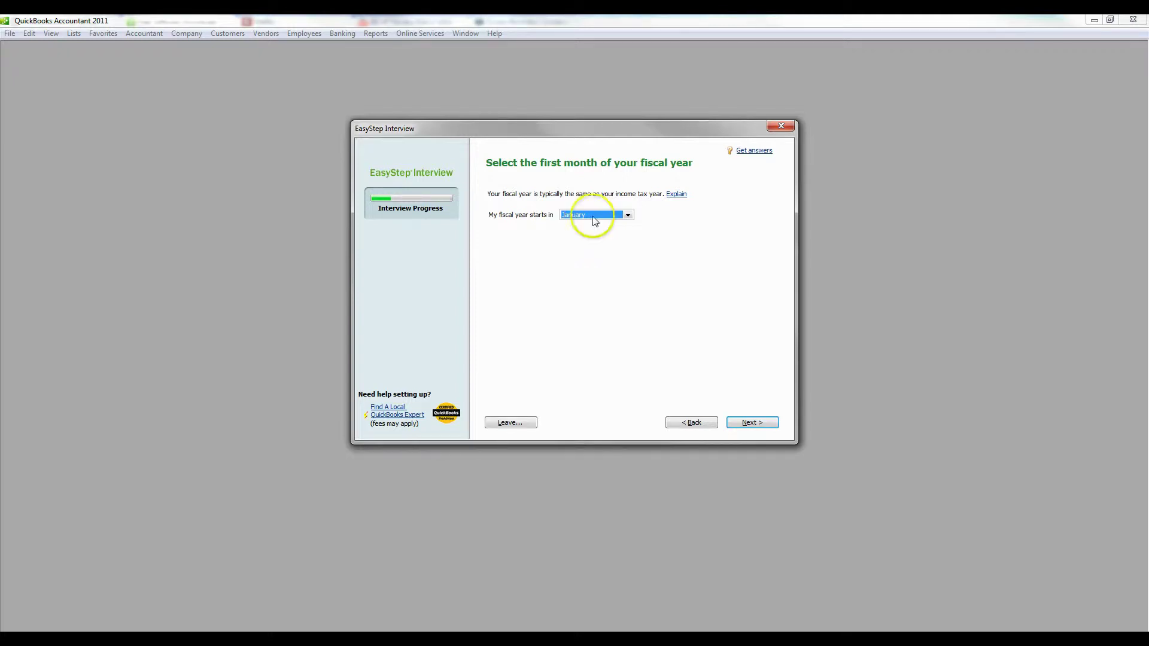
click(657, 275)
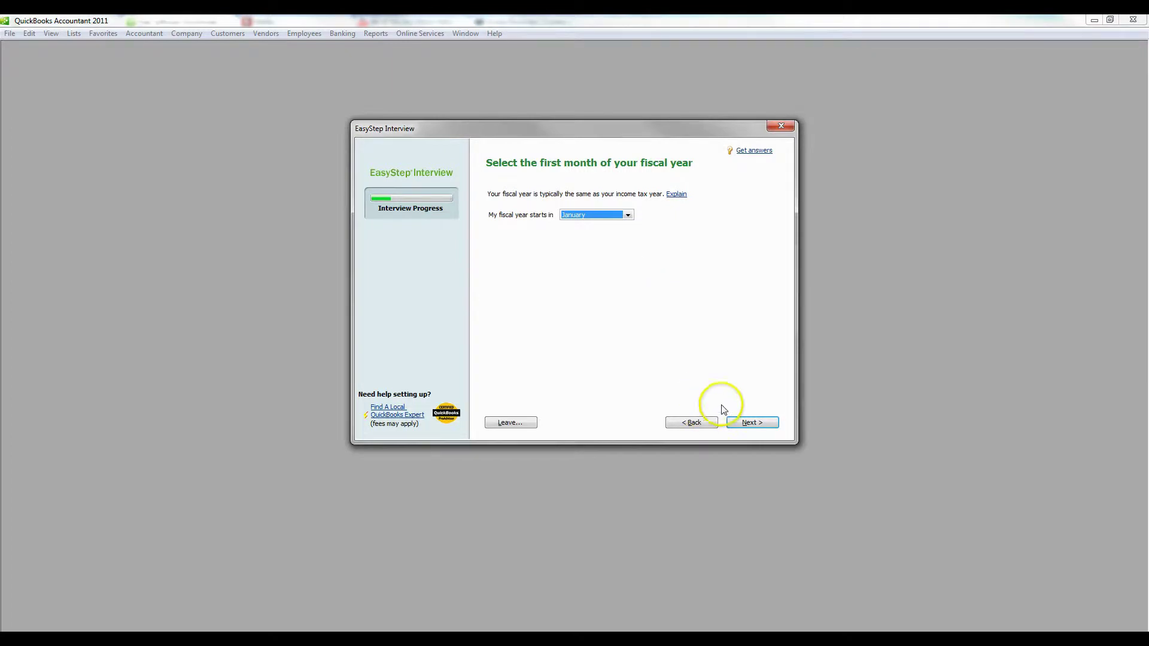
click(755, 423)
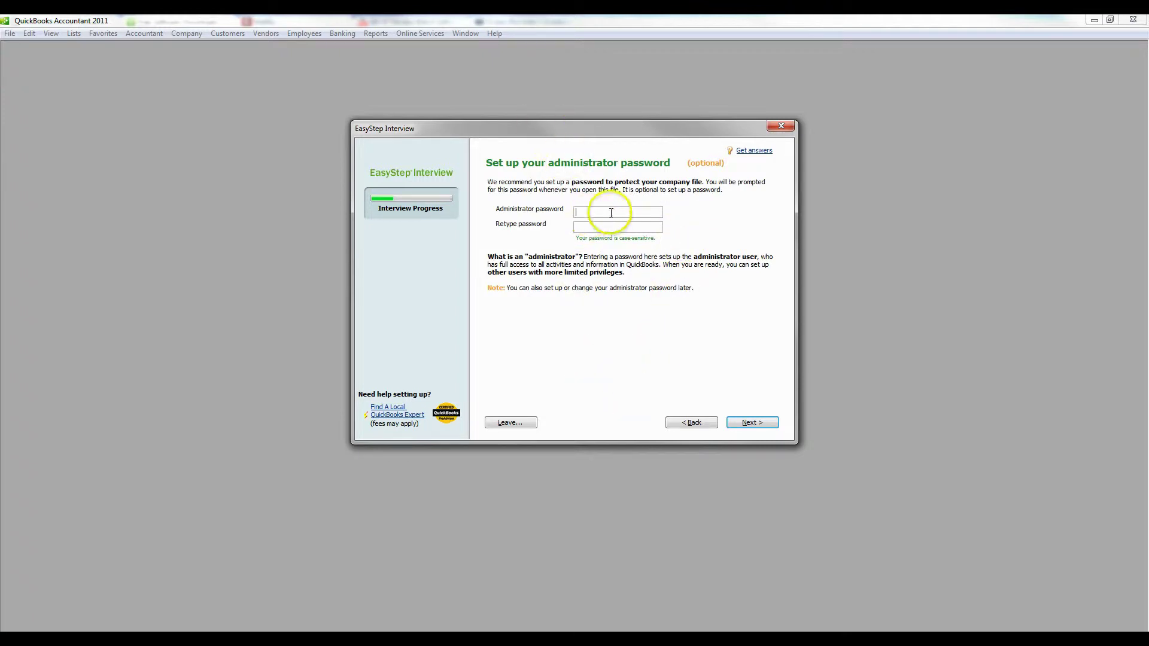
click(754, 424)
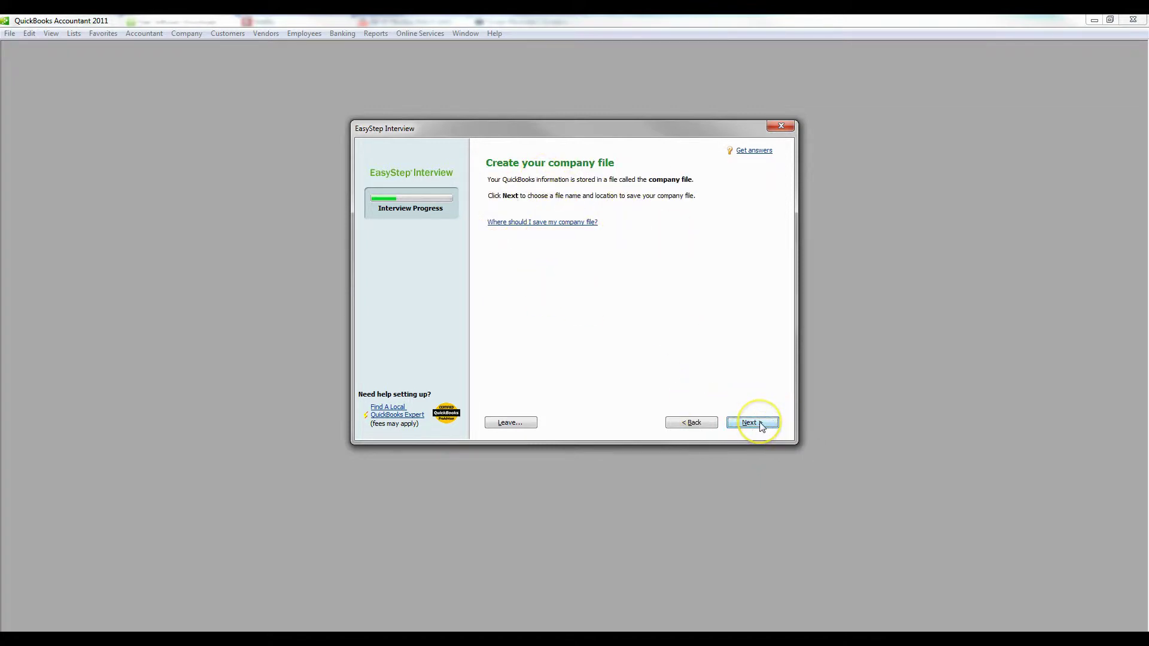
Create and open a new folder named 'New company Sample' for the company file
click(760, 425)
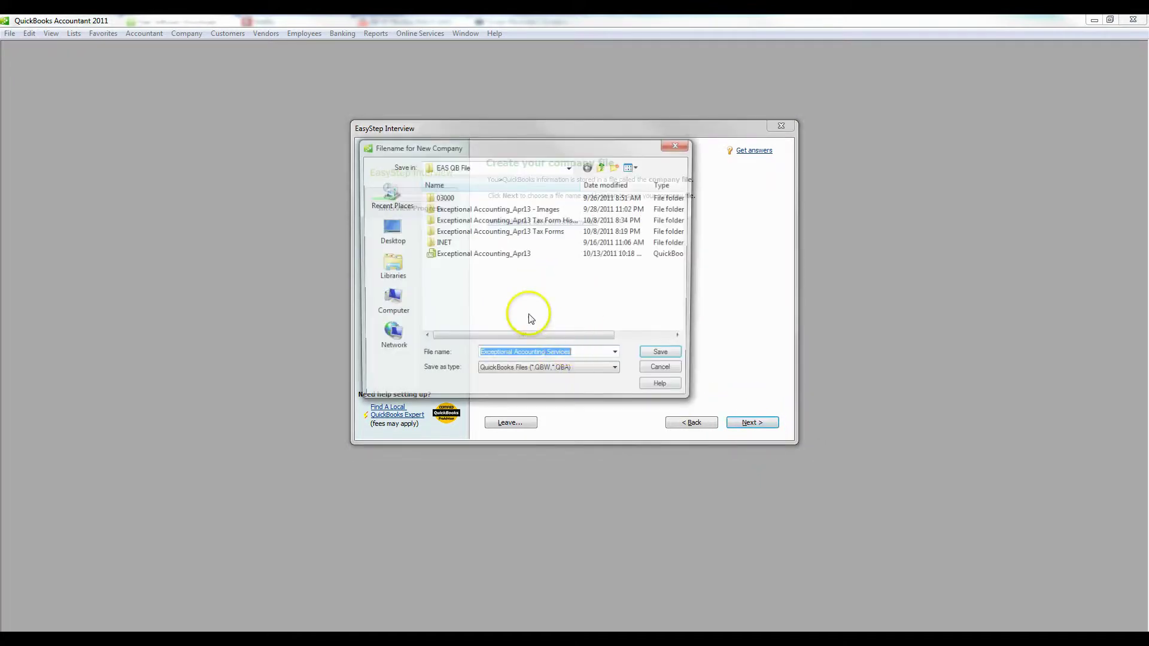
click(617, 167)
text(New company)
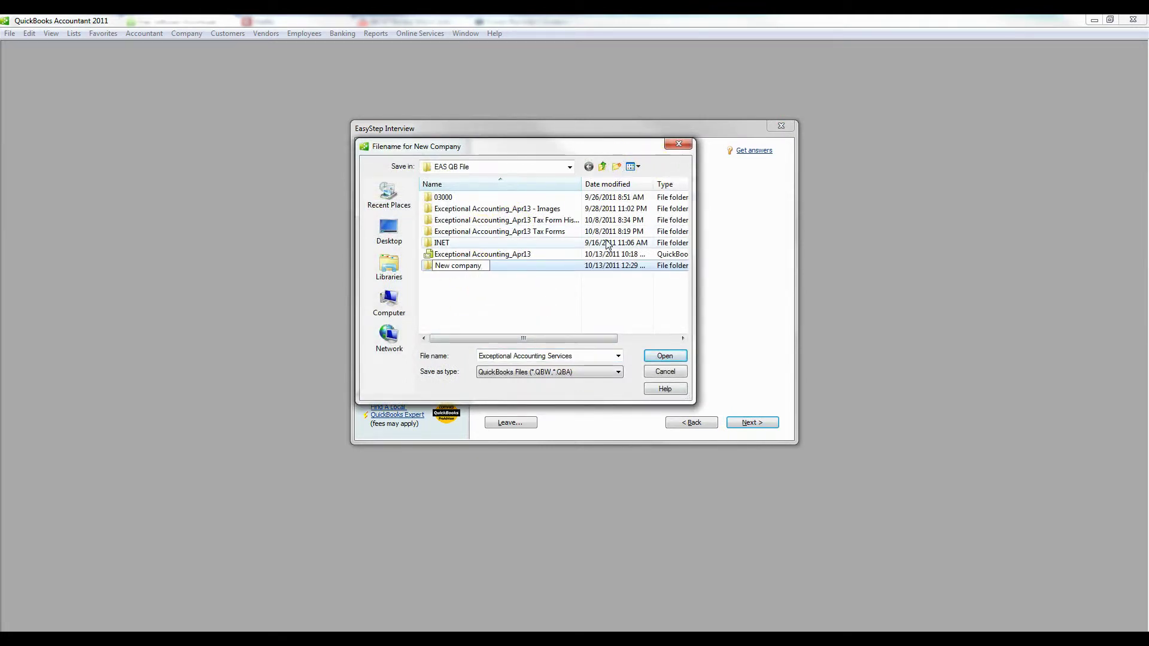
text( Sample)
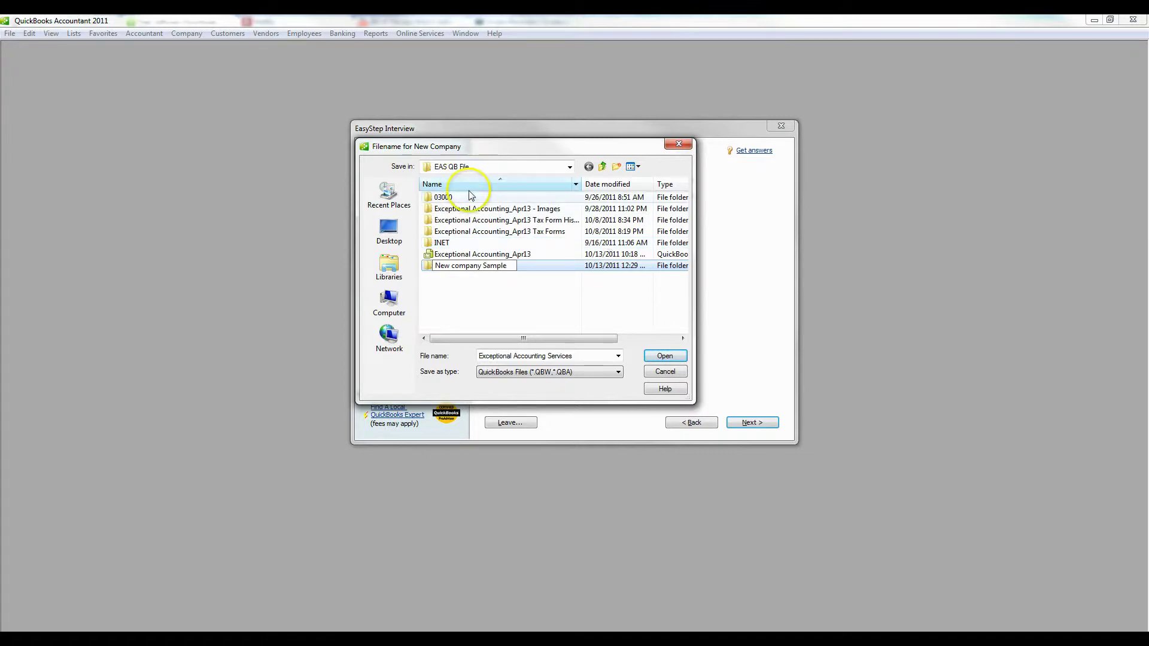
double_click(547, 265)
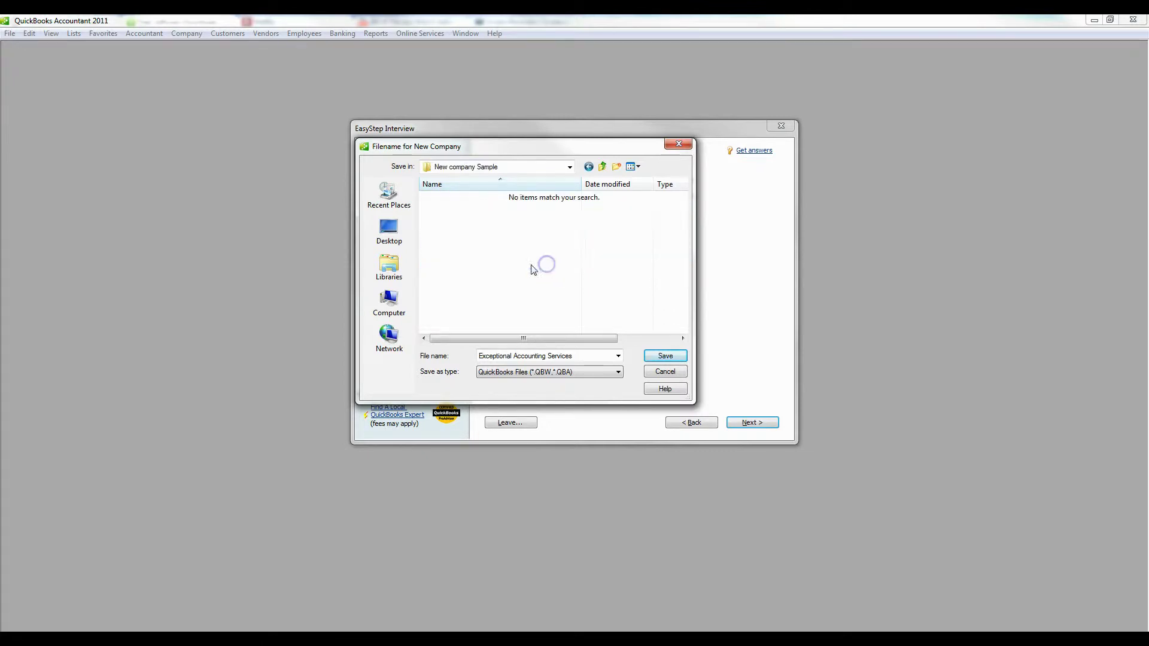
Save the file as 'Exceptional Accounting Services LLC Sample' in that folder
click(591, 360)
text(LLC Ty)
key(BackSpace)
key(BackSpace)
text(Sample)
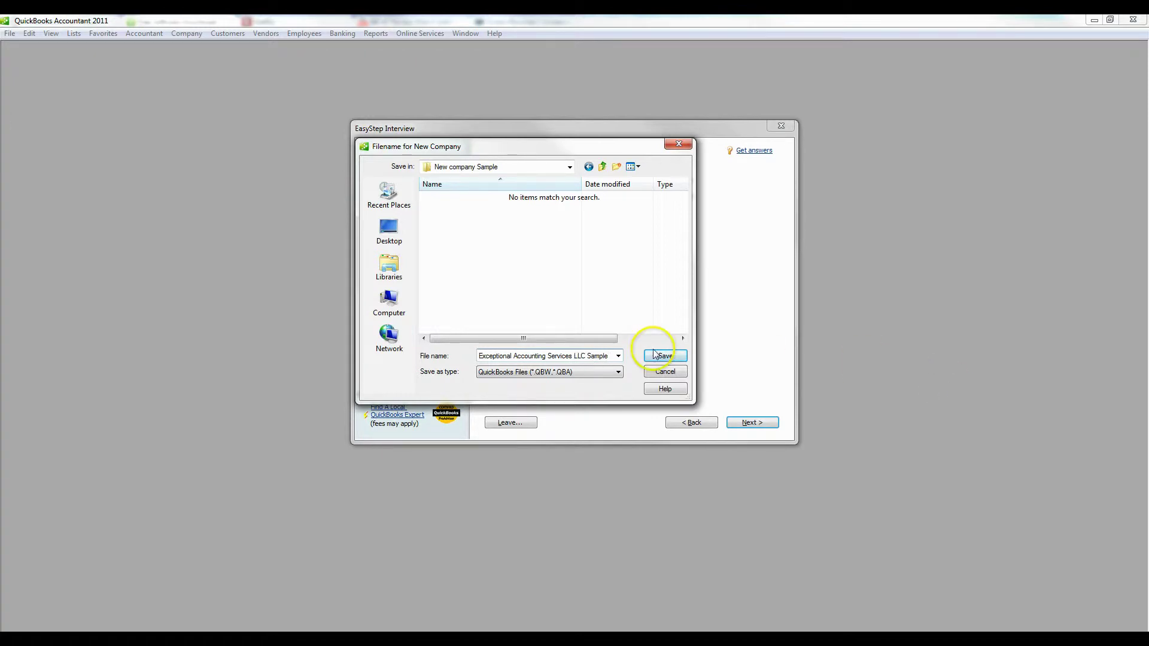
click(662, 357)
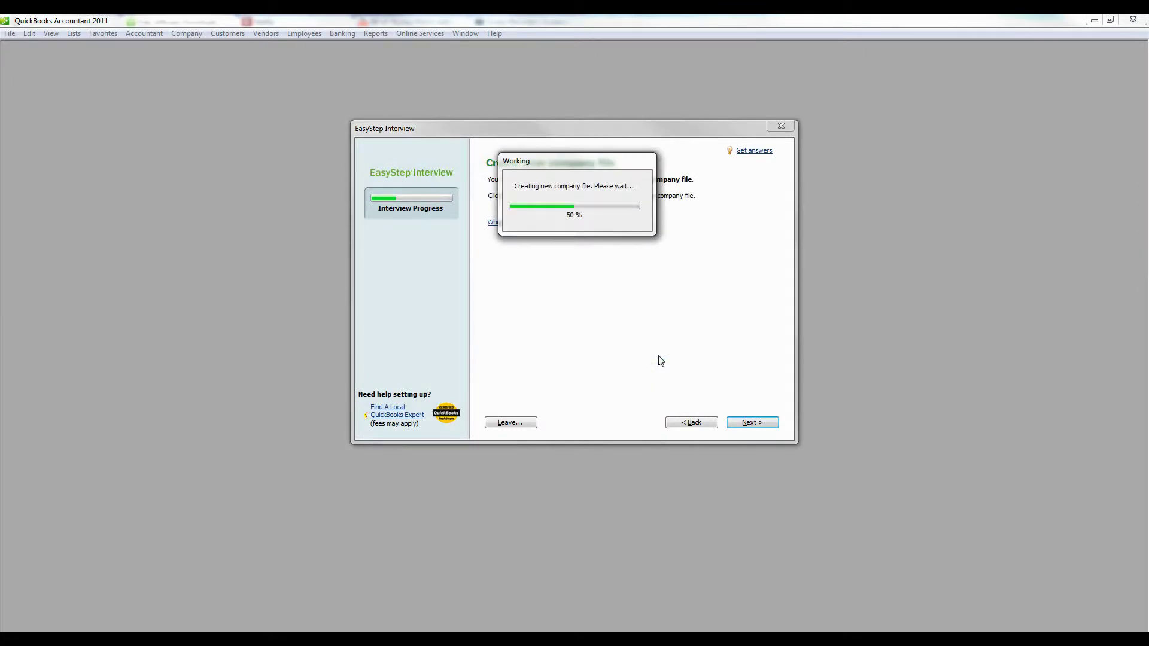
click(551, 256)
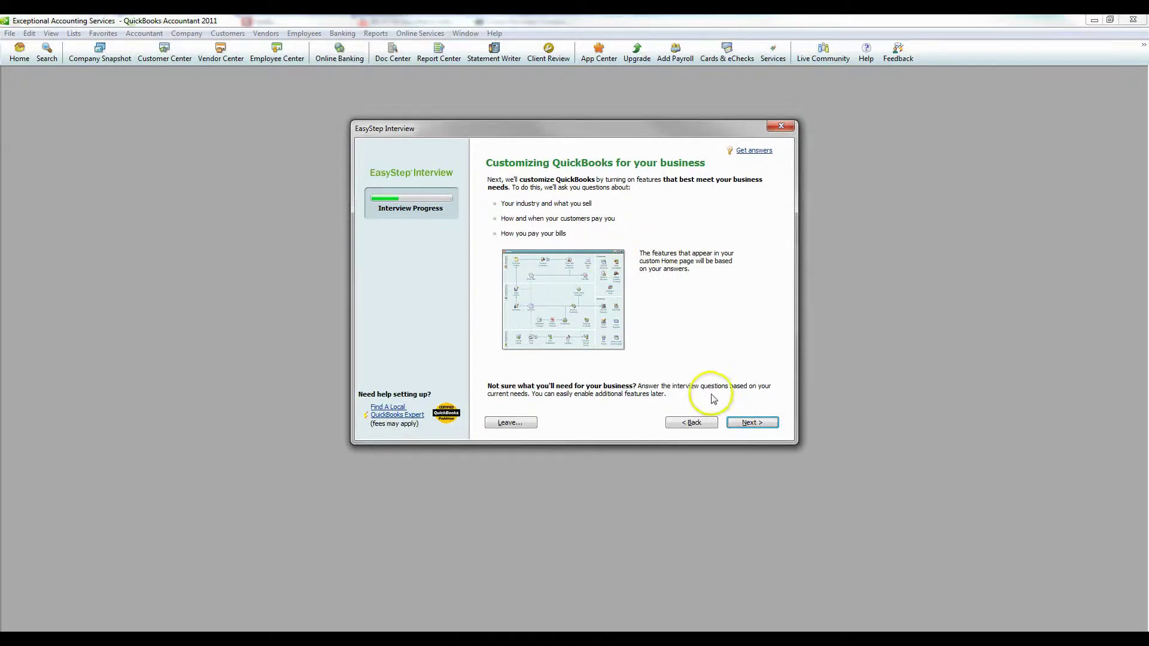
Set the business to services only, with no sales tax or estimates, and billing statements on
click(752, 423)
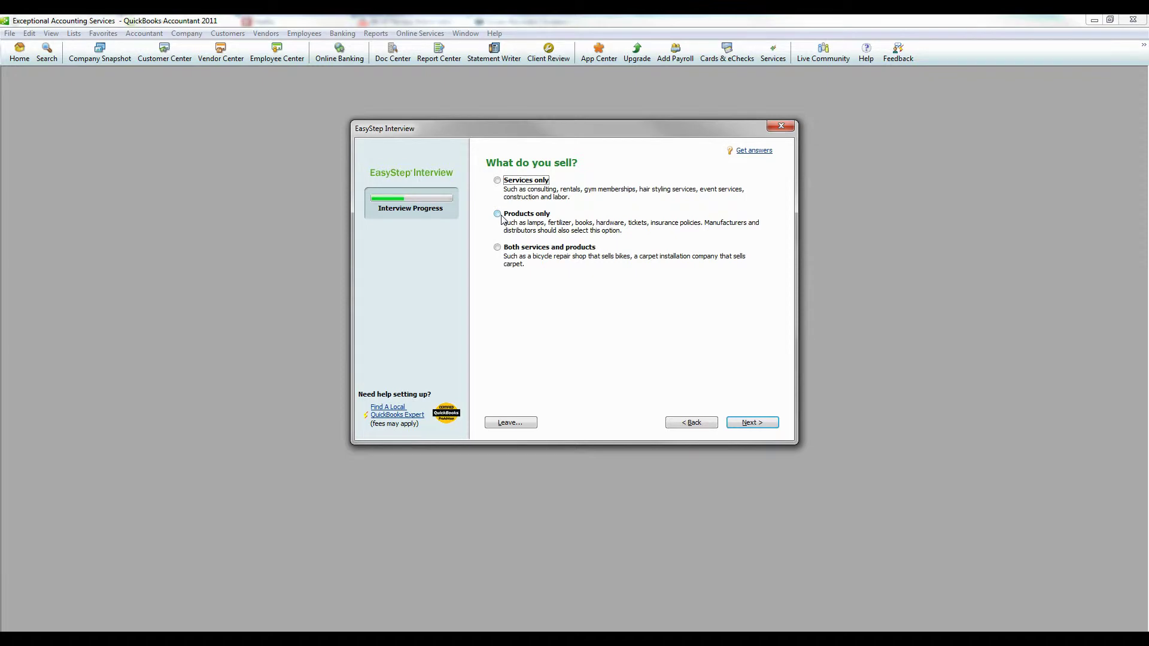
click(498, 180)
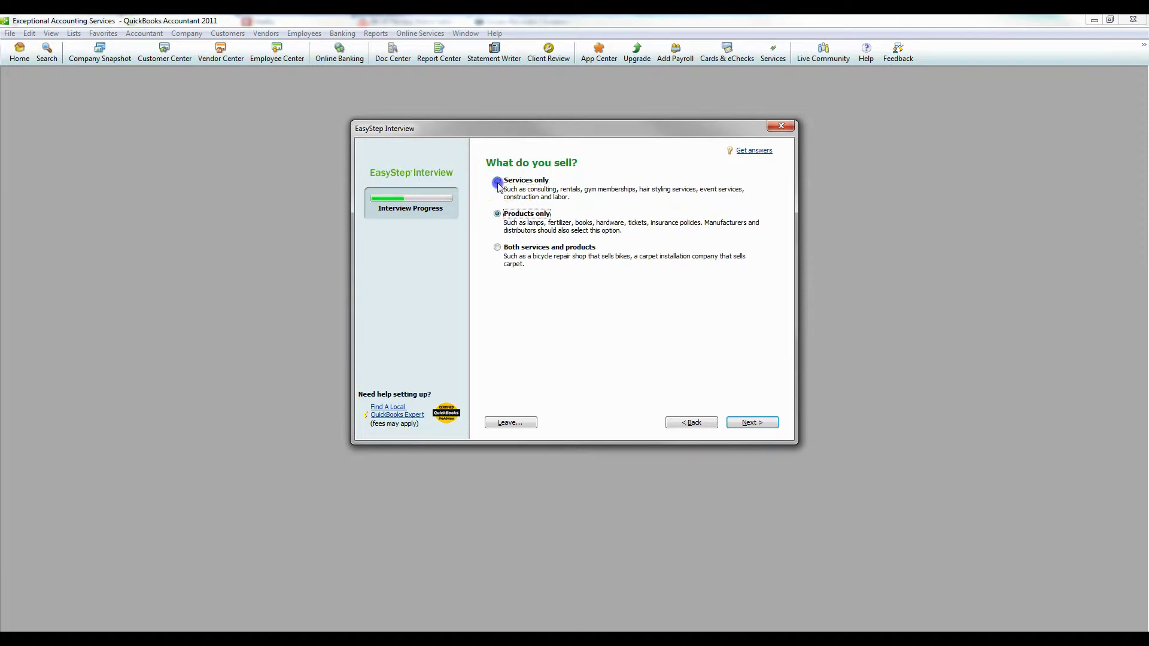
click(755, 423)
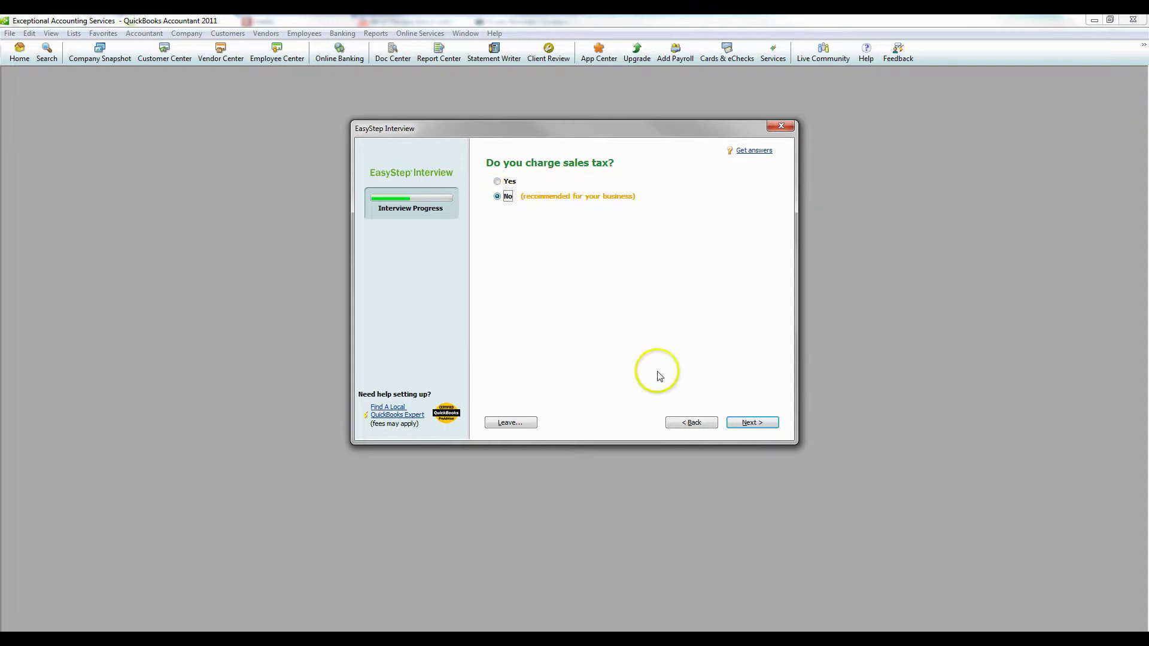
click(751, 424)
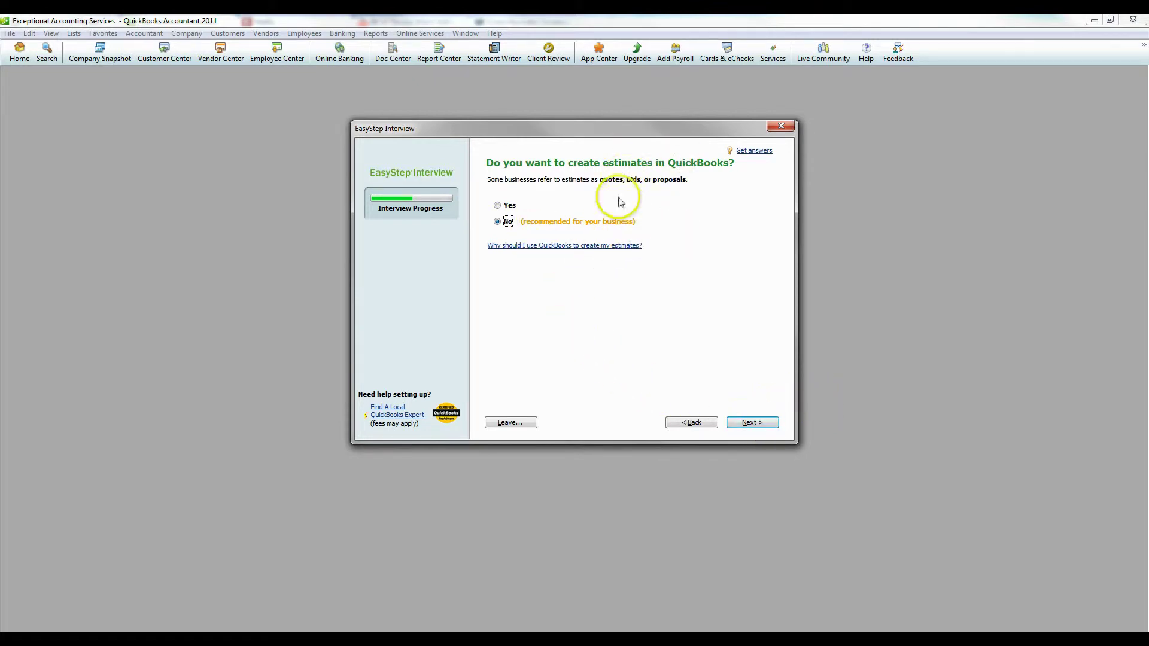
click(750, 421)
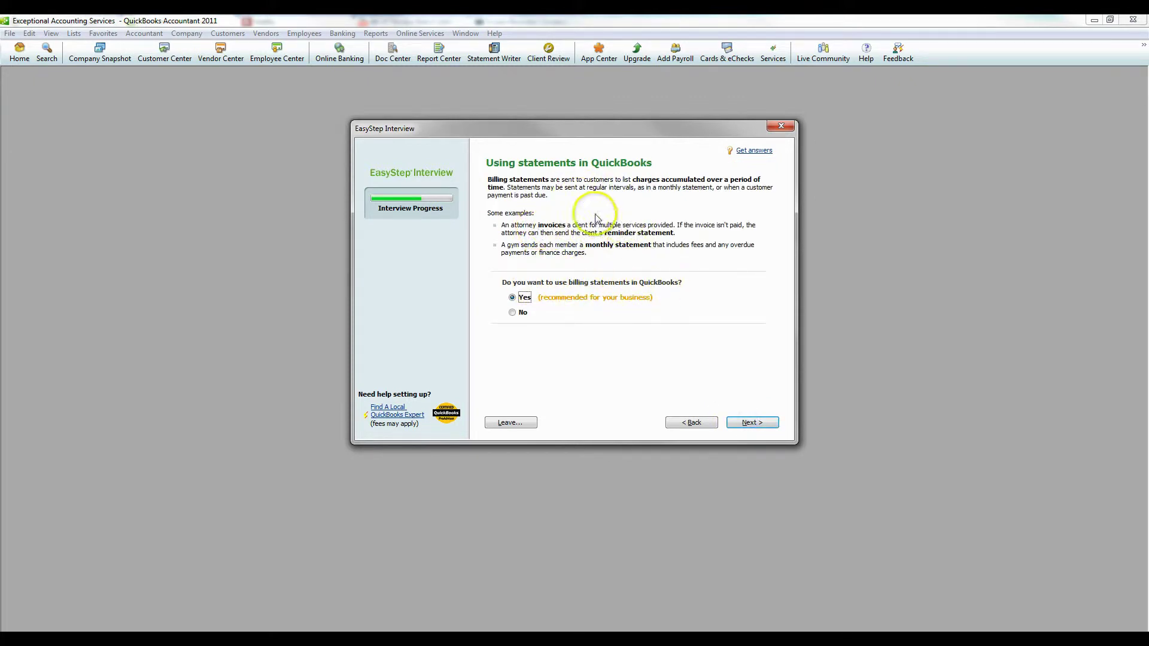
click(752, 423)
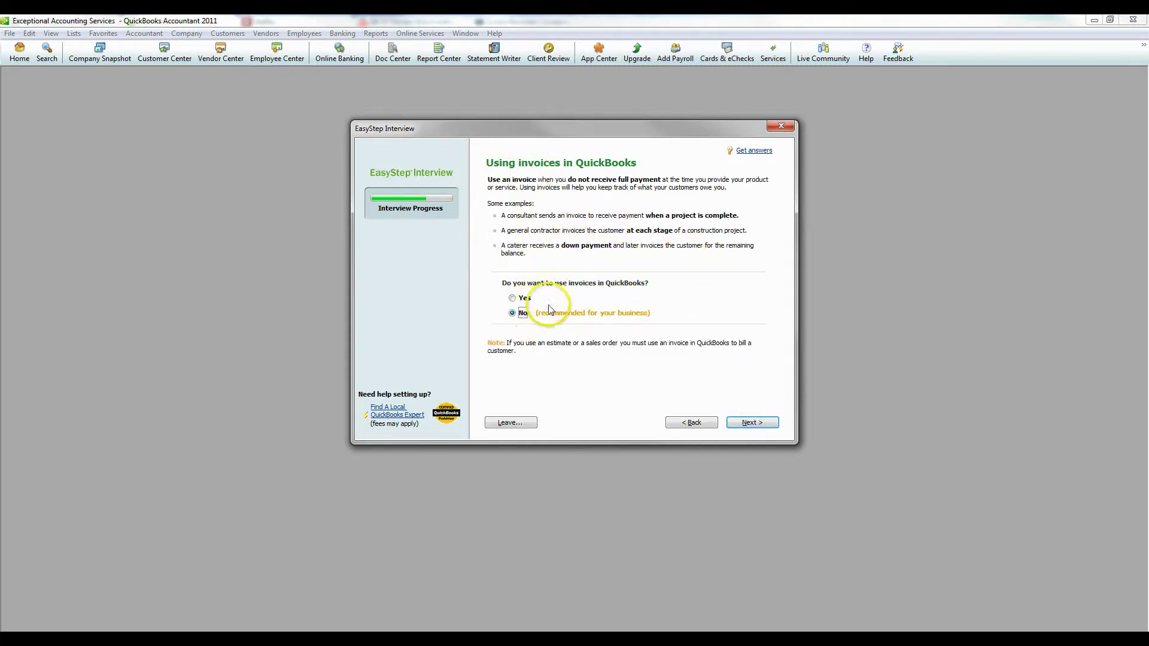
Use invoices, skip progress invoicing, track bills and time, and choose no employees
click(512, 298)
click(752, 423)
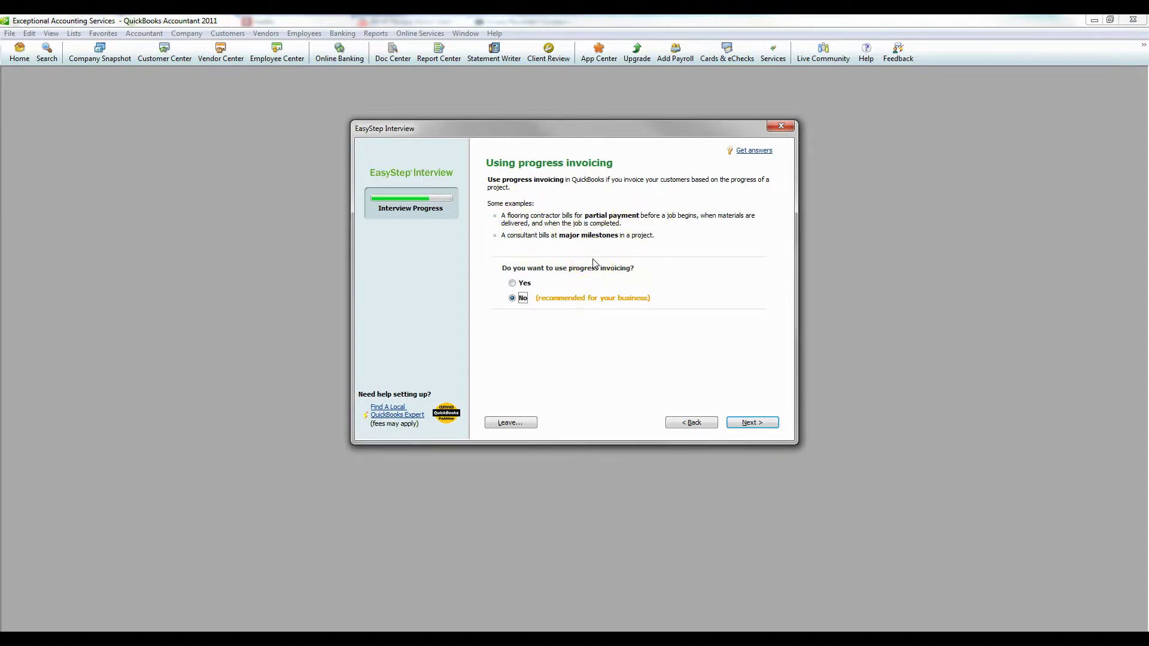
click(751, 423)
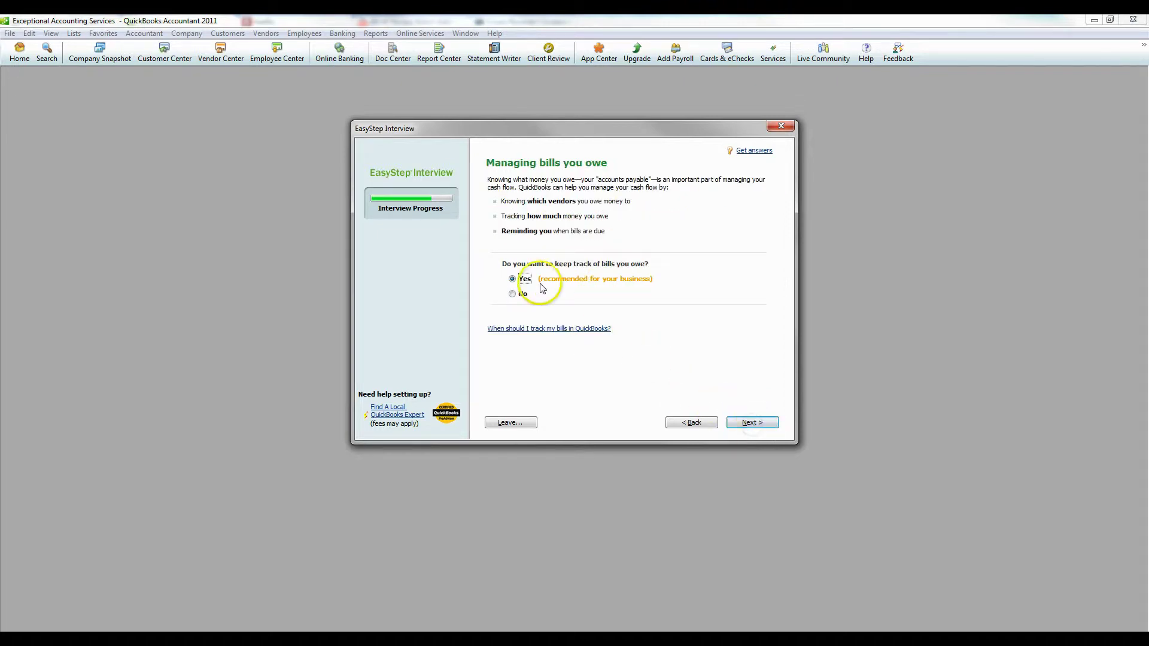
click(755, 422)
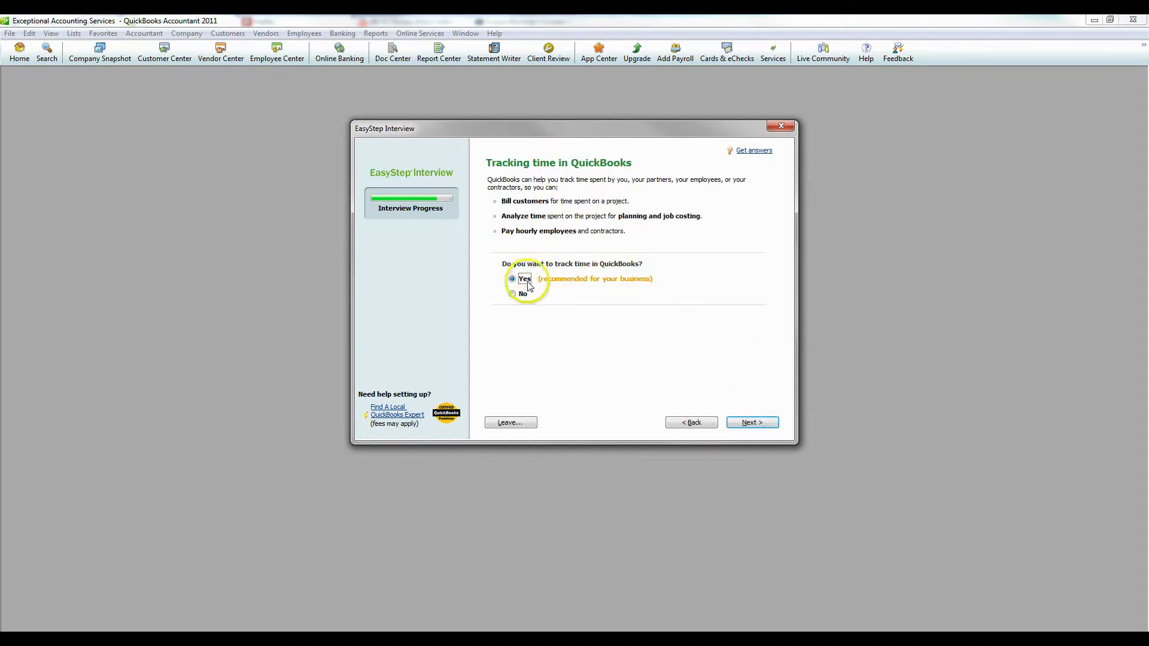
click(753, 423)
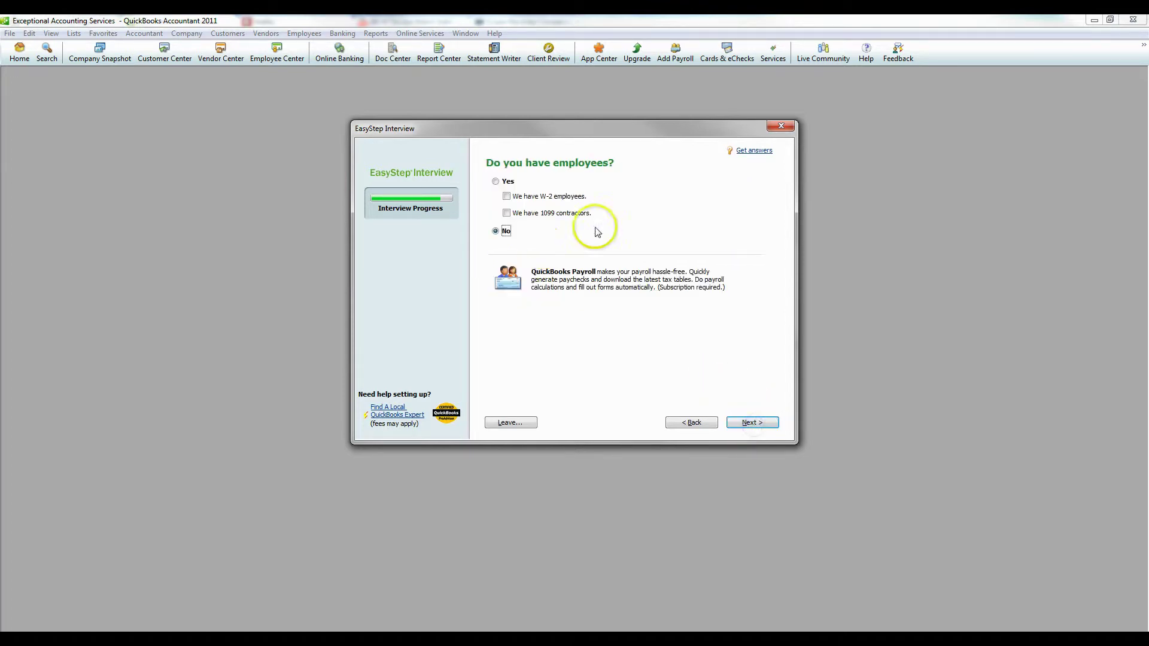
click(505, 233)
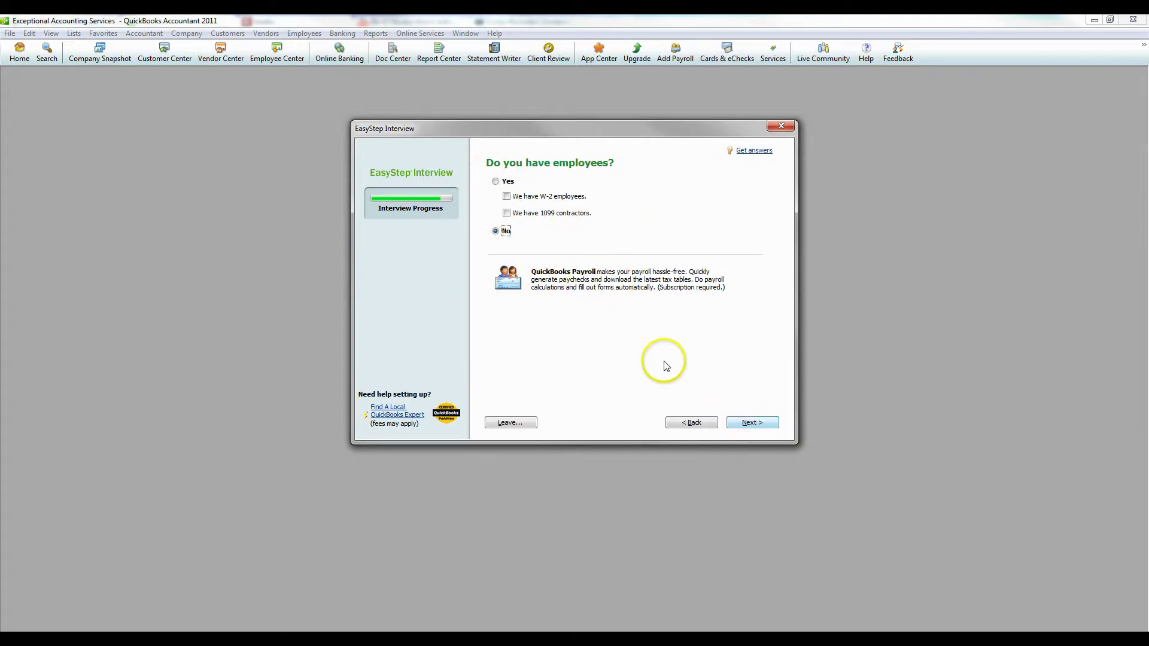
click(758, 424)
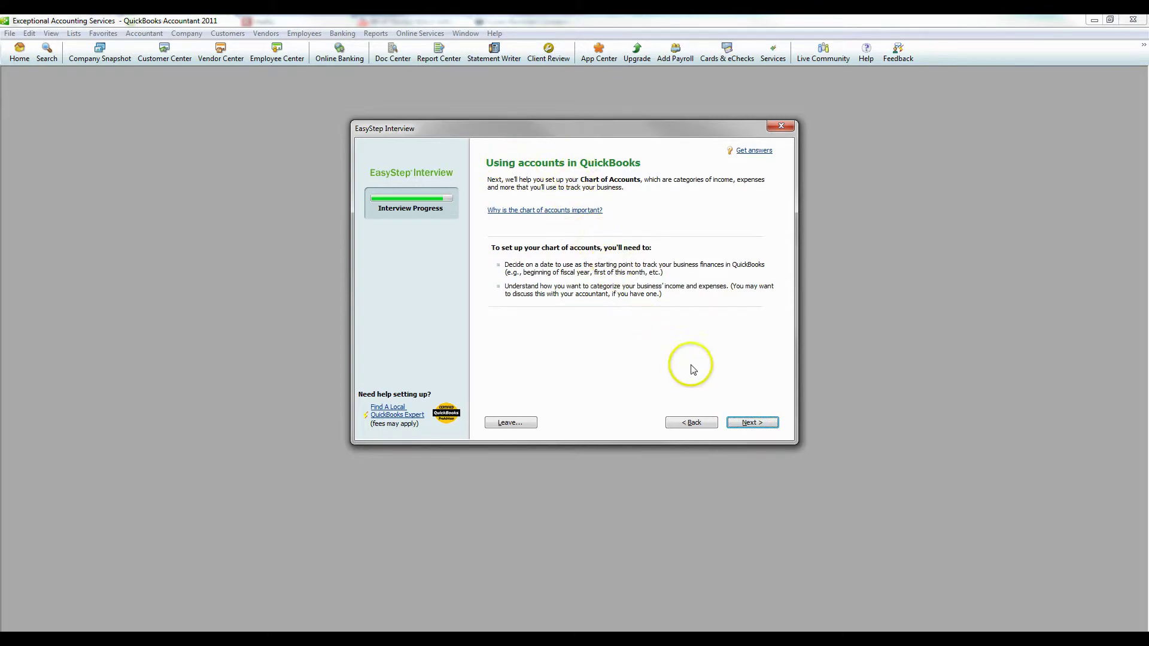
Keep 01/01/2011, the beginning of the fiscal year, as the tracking start date
click(752, 422)
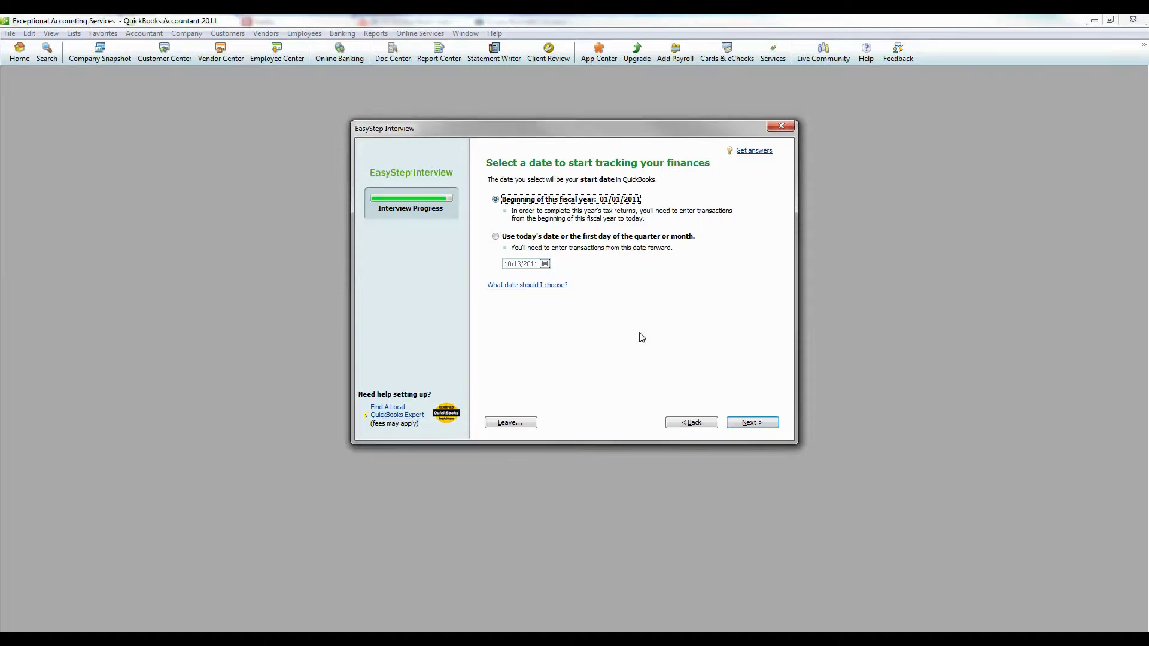
click(752, 423)
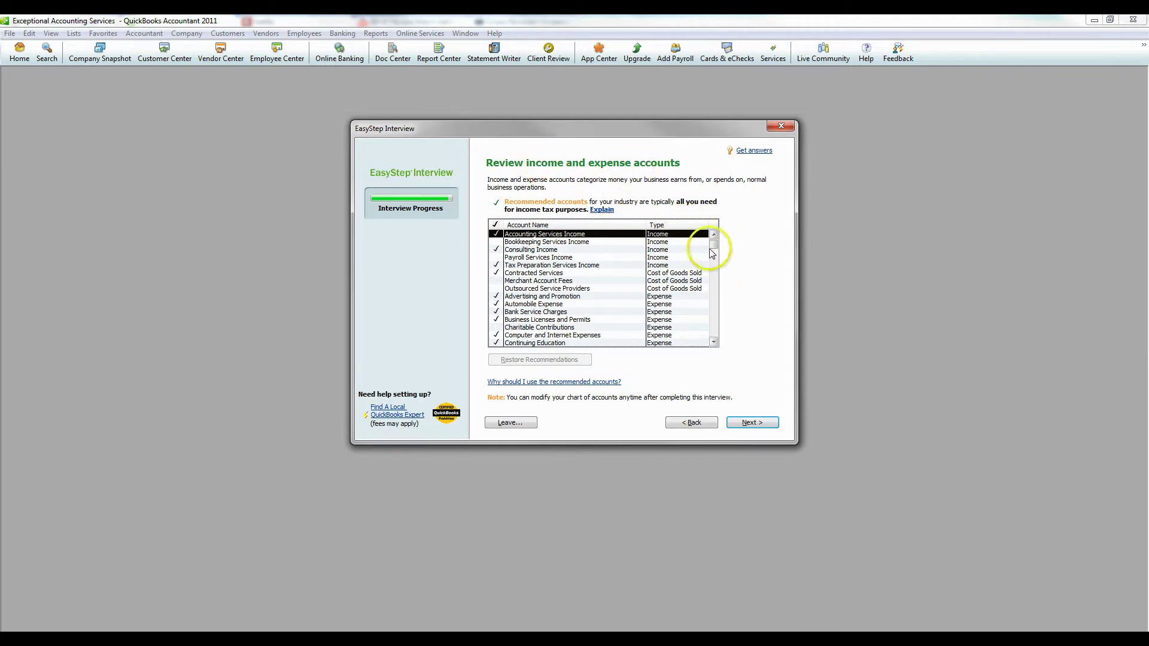
Tick Interest Income and Health Insurance in the recommended accounts list and complete the interview
drag(716, 248, 716, 246)
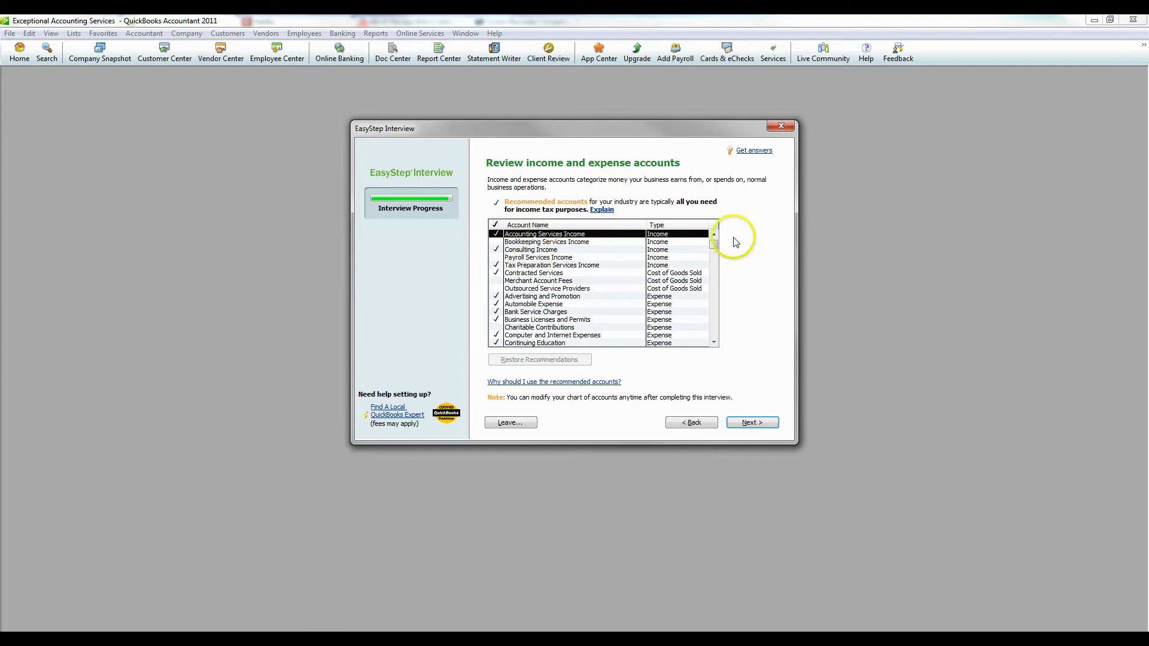
drag(718, 252, 718, 338)
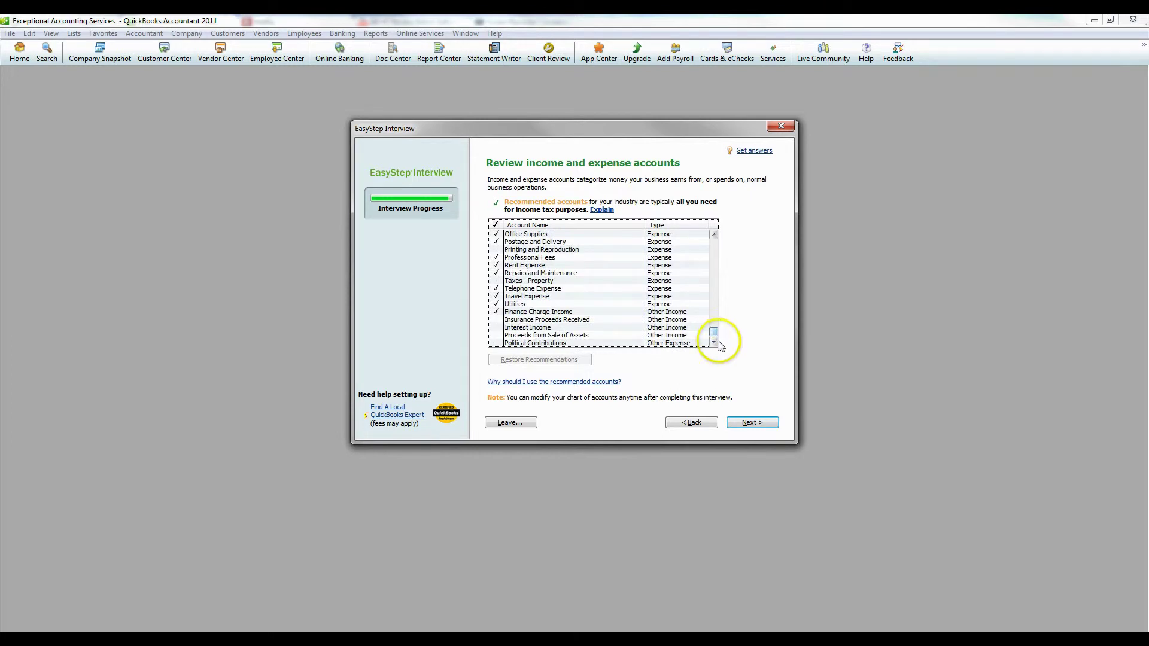
click(714, 333)
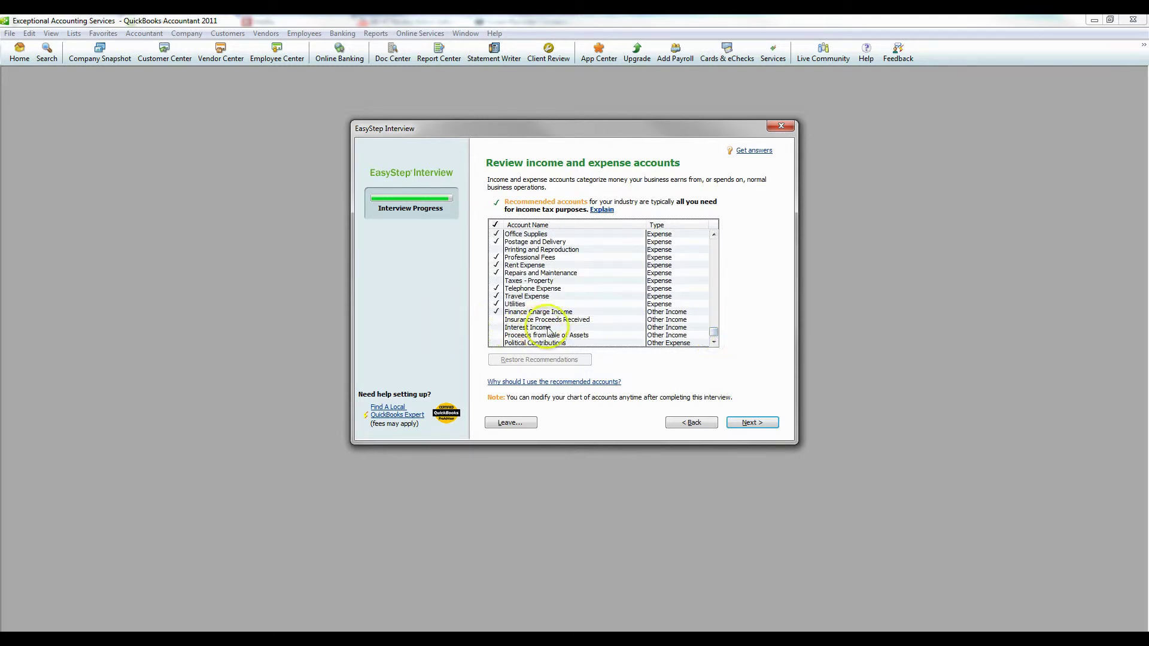
click(497, 327)
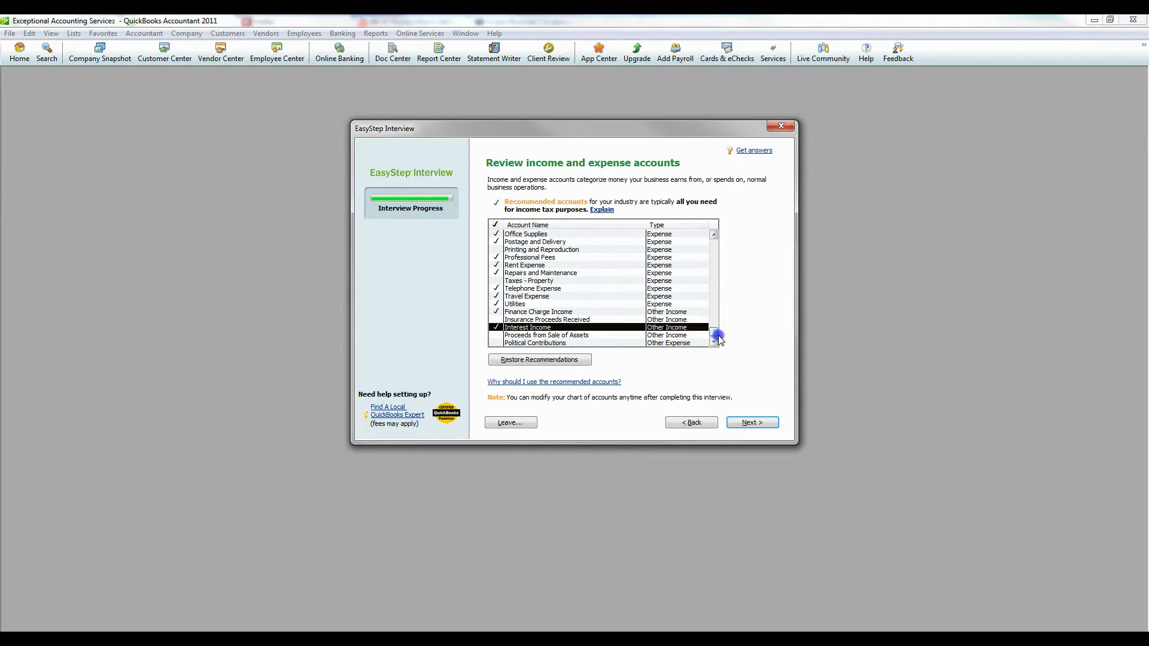
drag(717, 336, 726, 288)
click(496, 296)
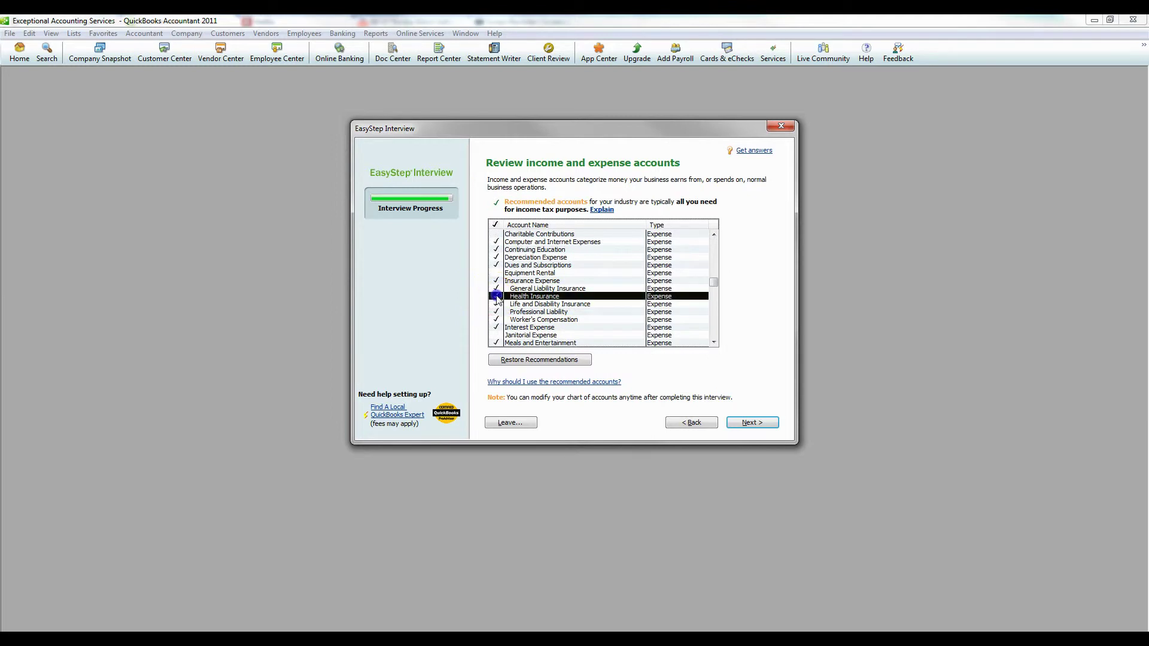
drag(715, 281, 717, 247)
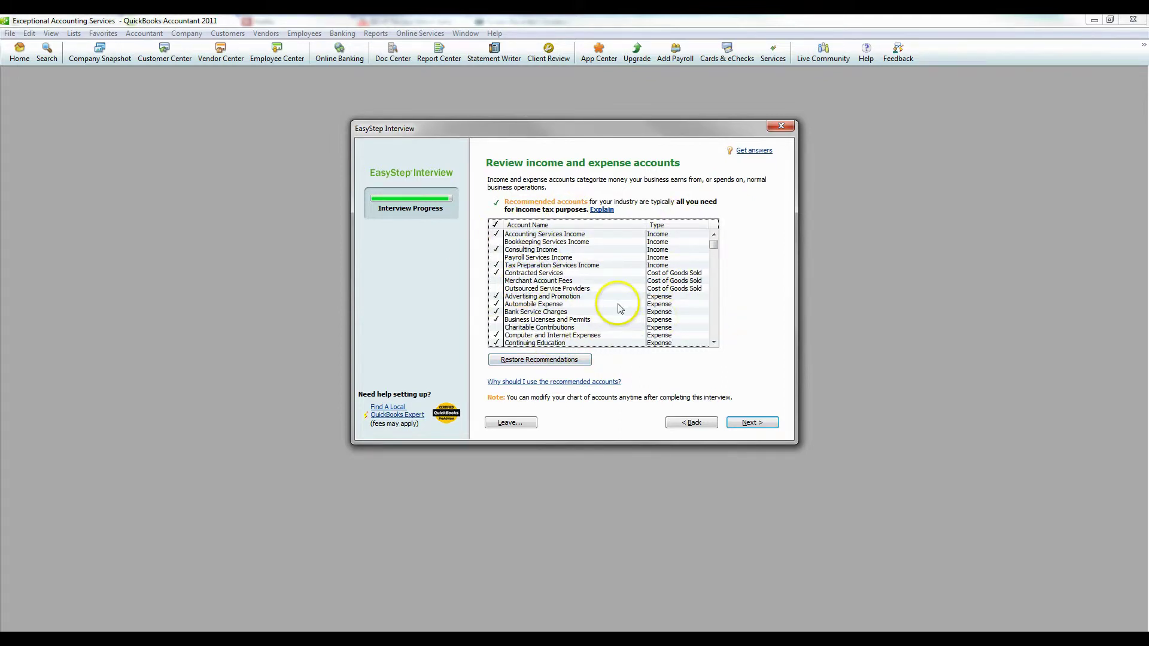
click(753, 424)
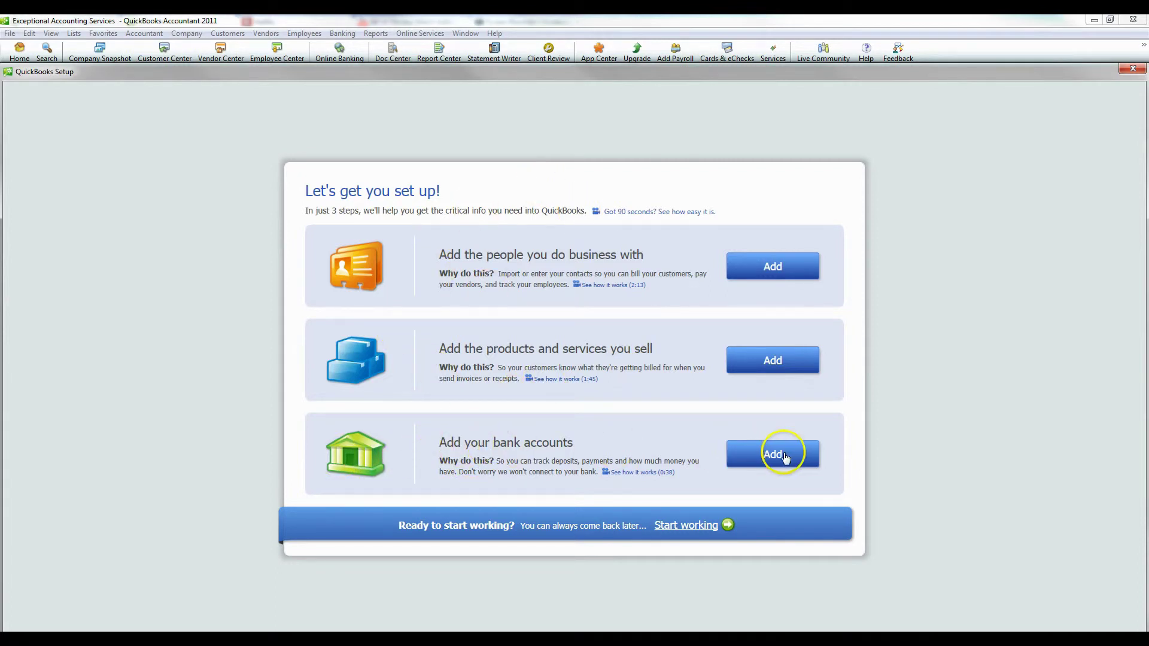
Enter bank account WF 3456 with its account number and a 0.00 opening balance dated 10/1/2011
click(785, 458)
click(348, 288)
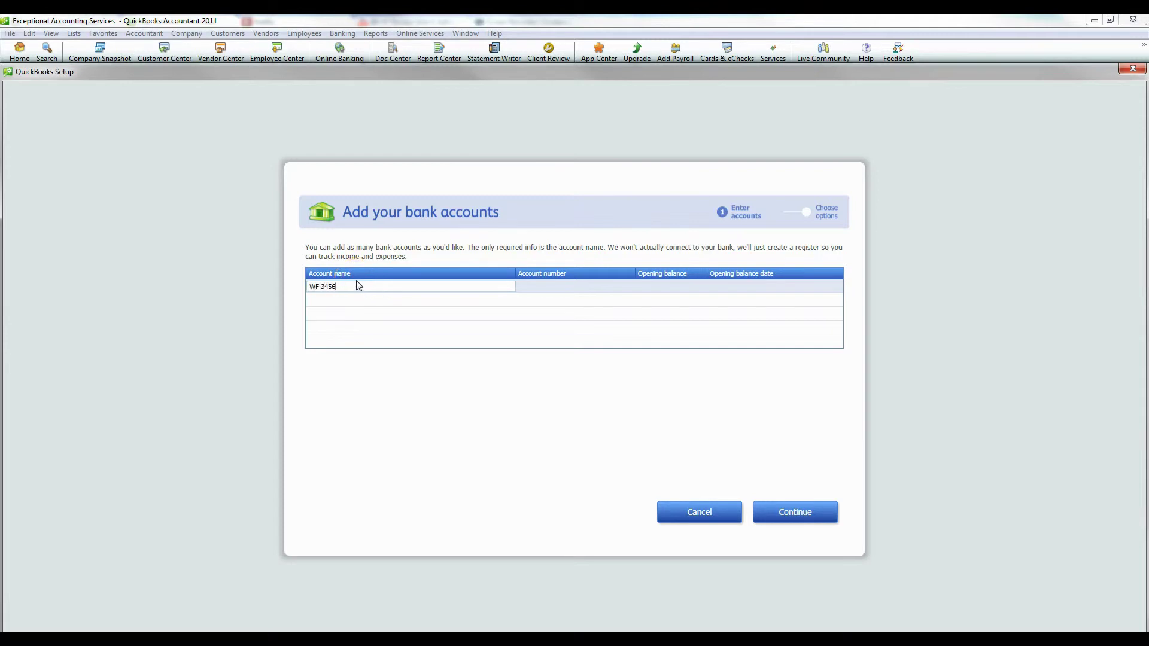
key(Tab)
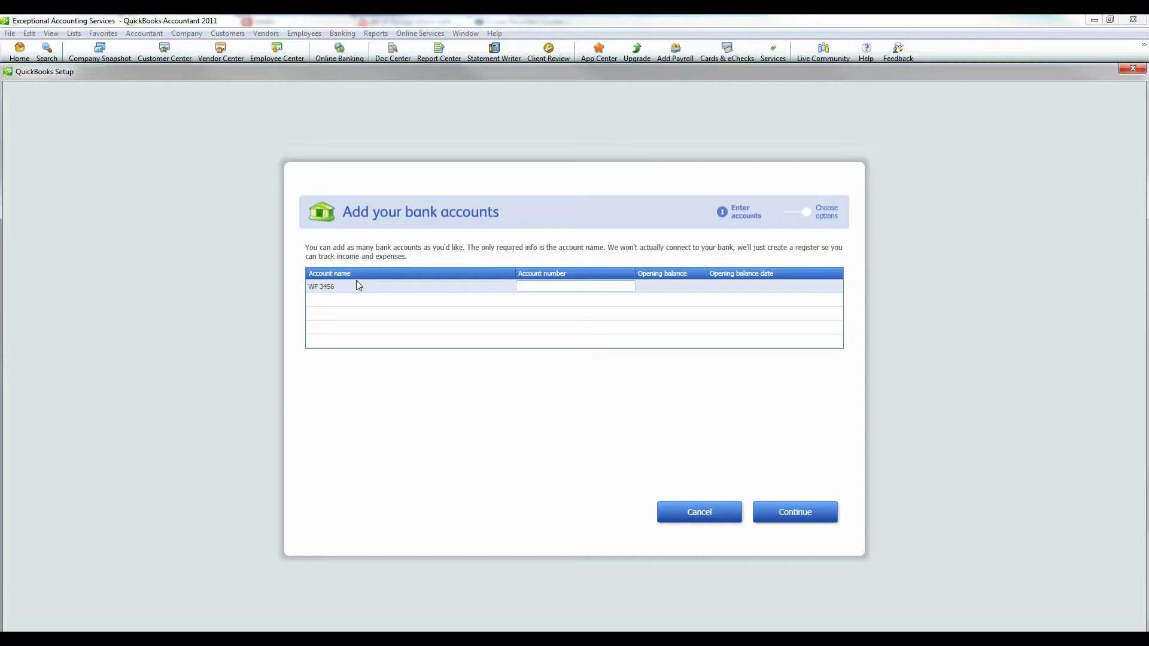
key(Tab)
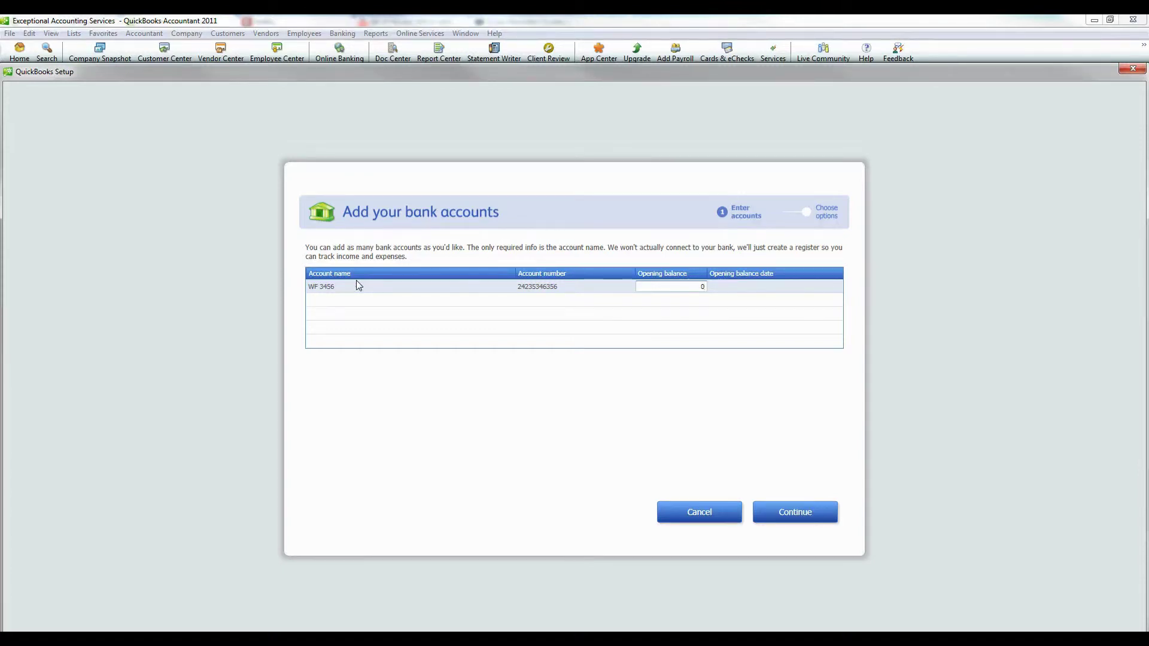
key(Tab)
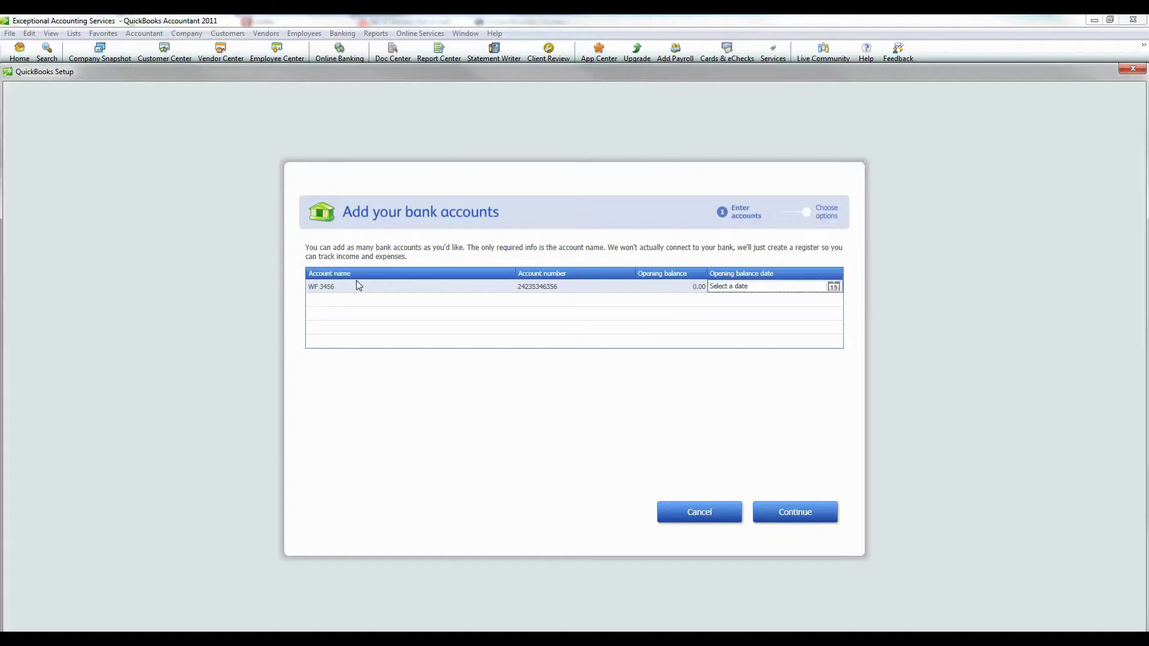
click(833, 288)
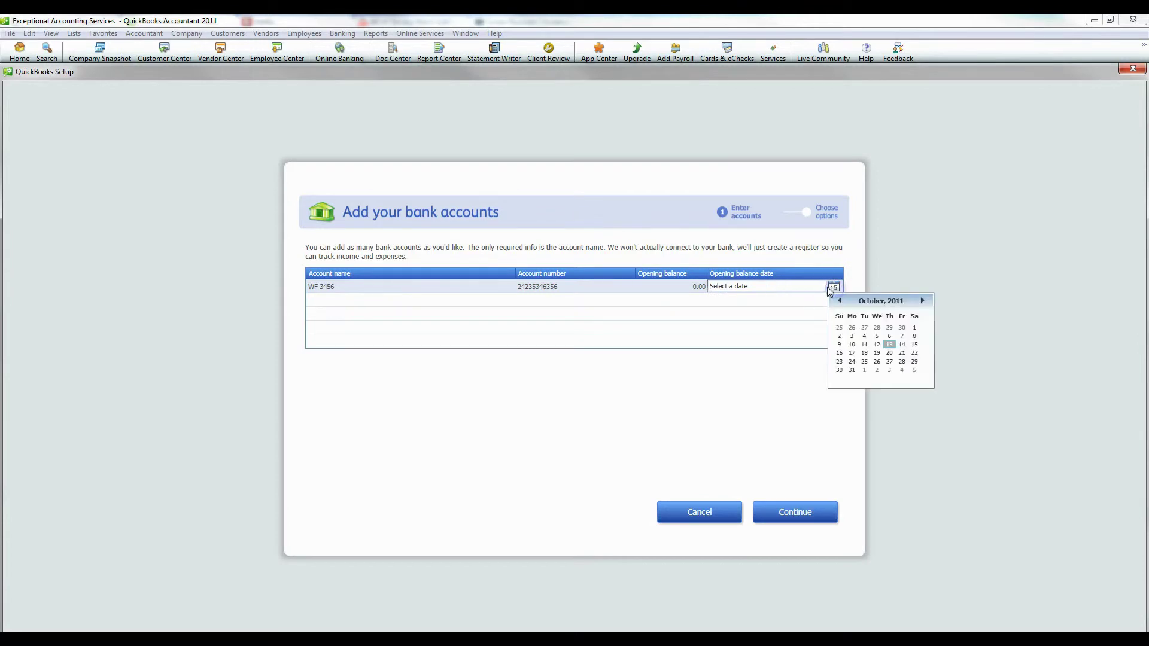
click(916, 329)
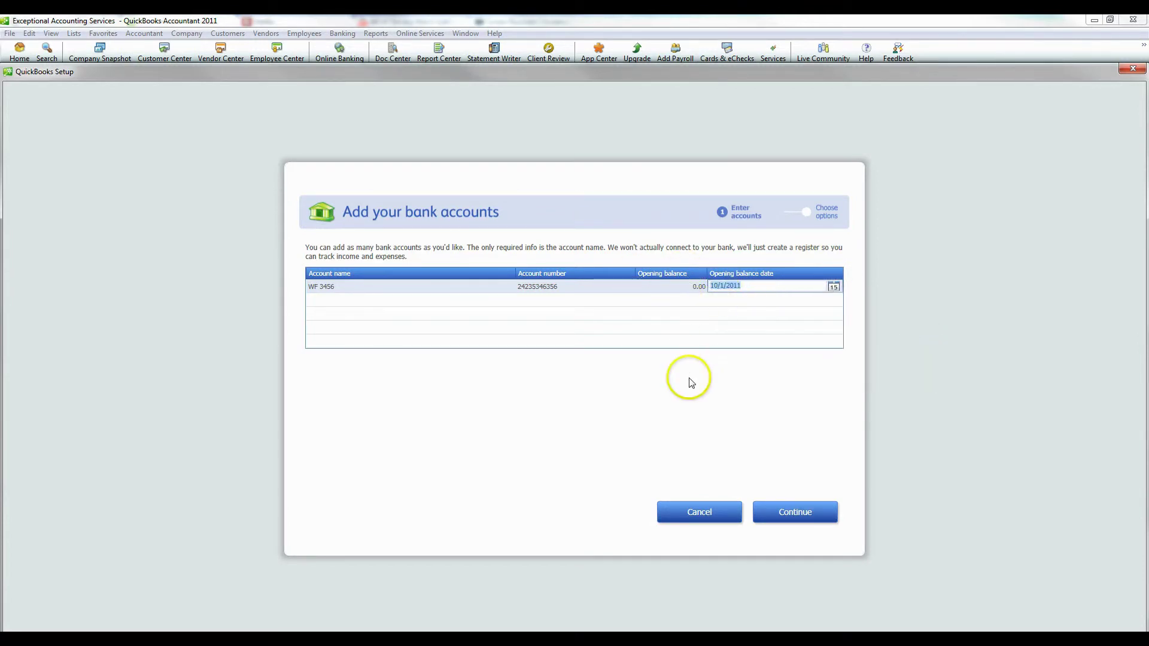
Confirm the bank account details and decline ordering printed checks
click(794, 512)
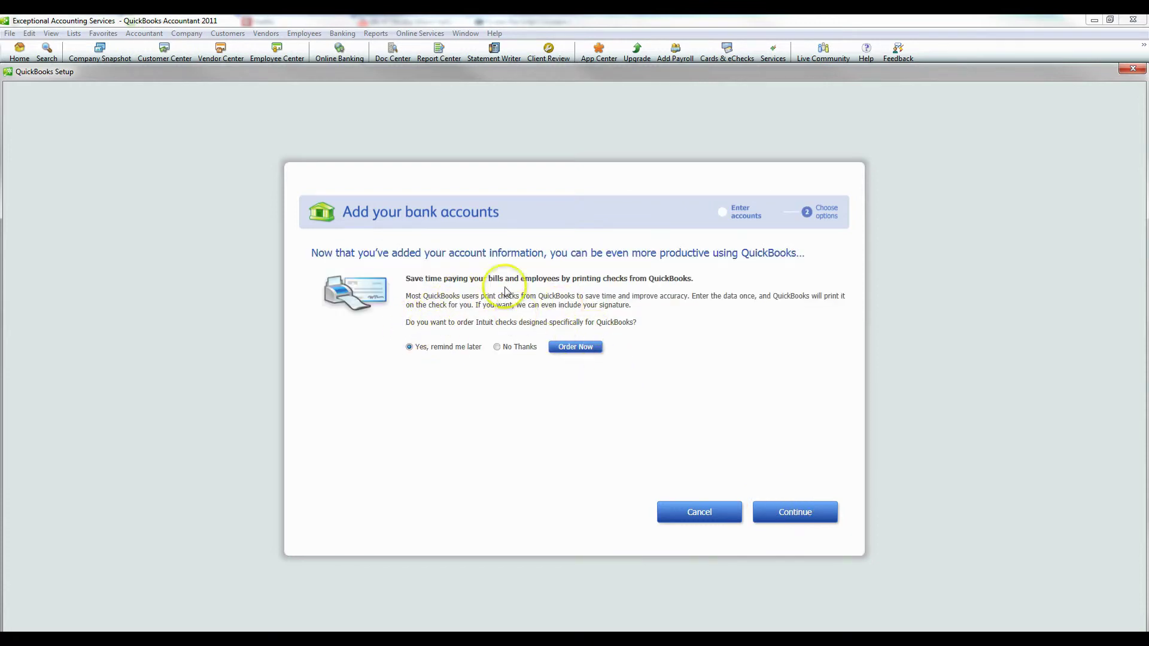
click(497, 348)
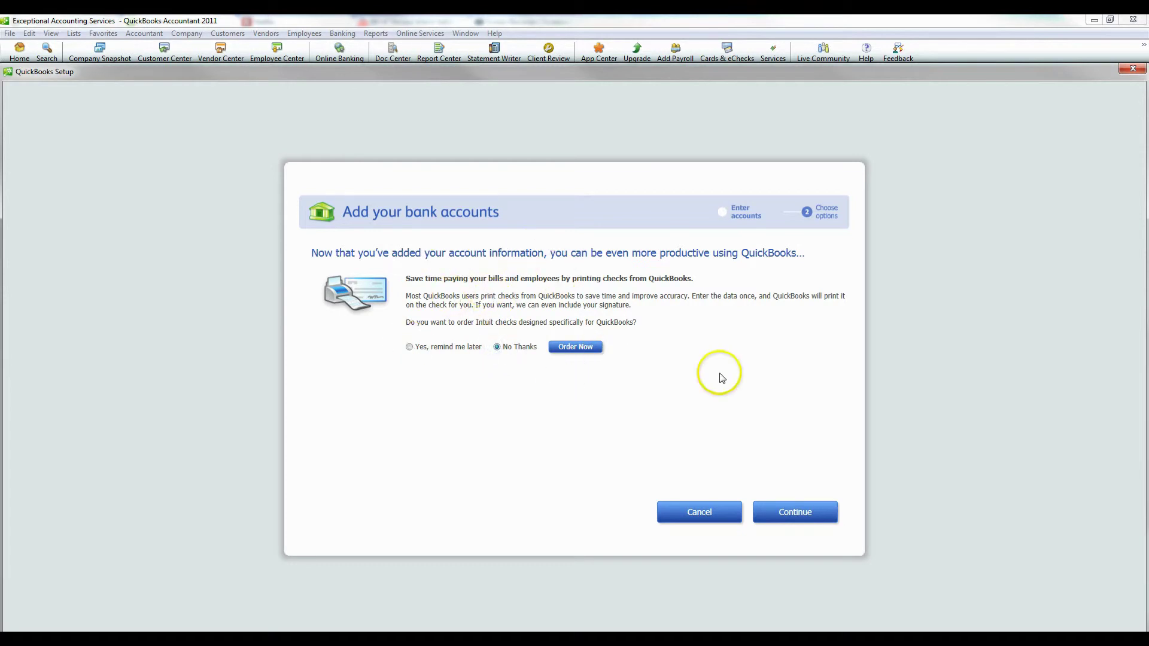
click(789, 509)
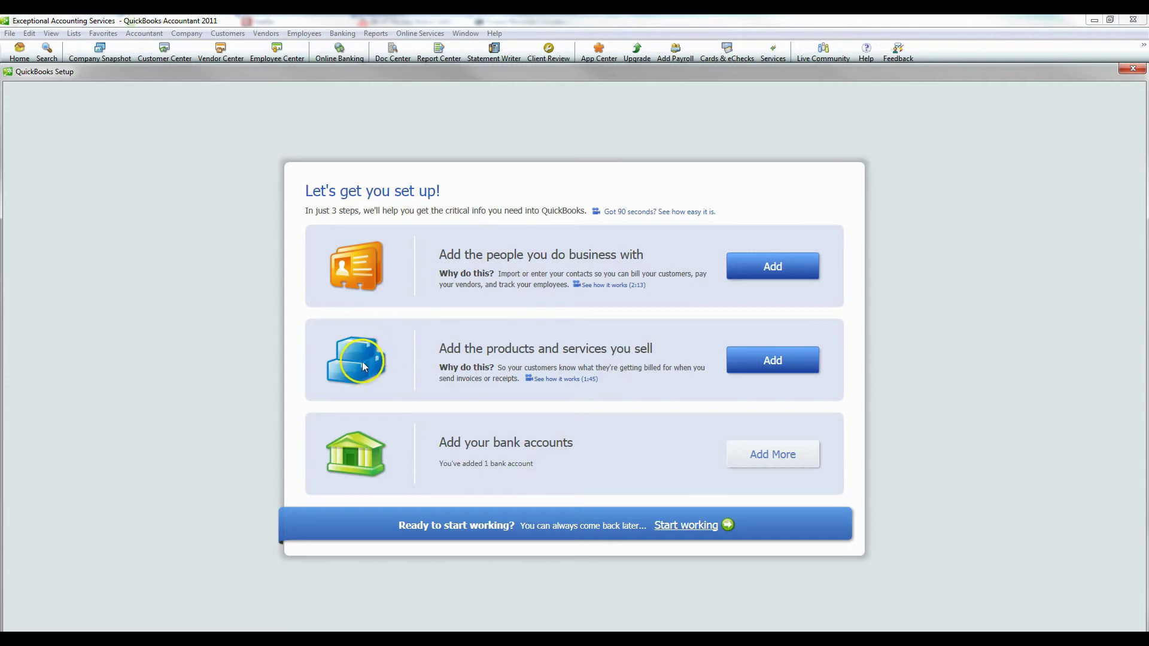
Create the Bookkeeping Services service item with description Bookkeeping and price 25.00
click(772, 361)
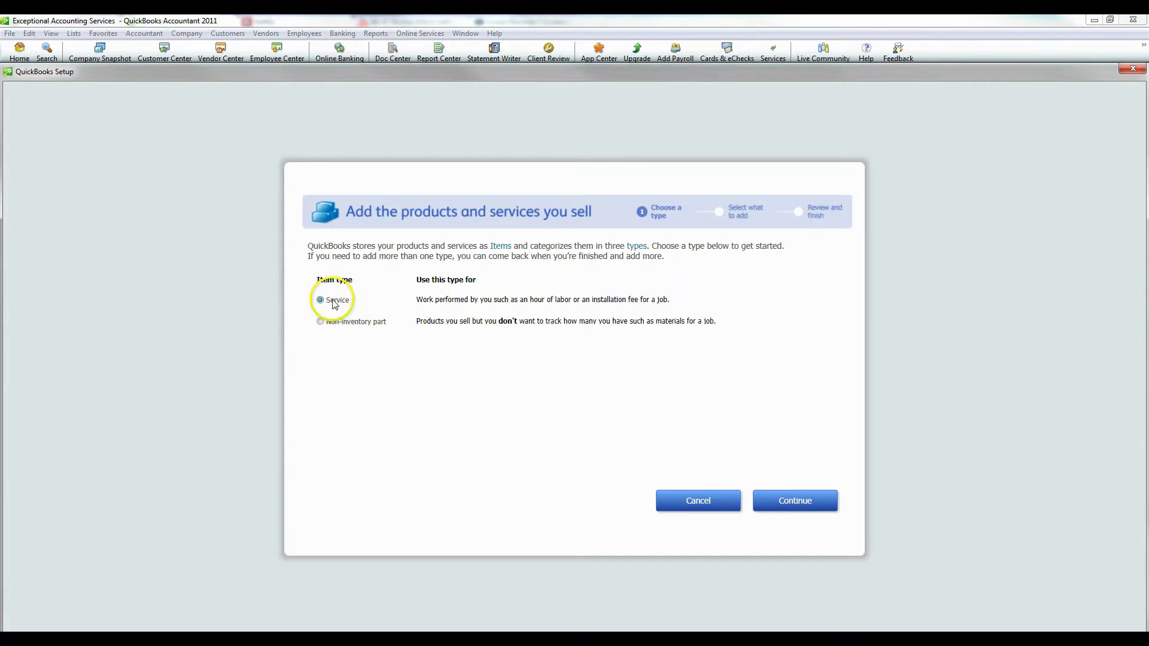
click(795, 502)
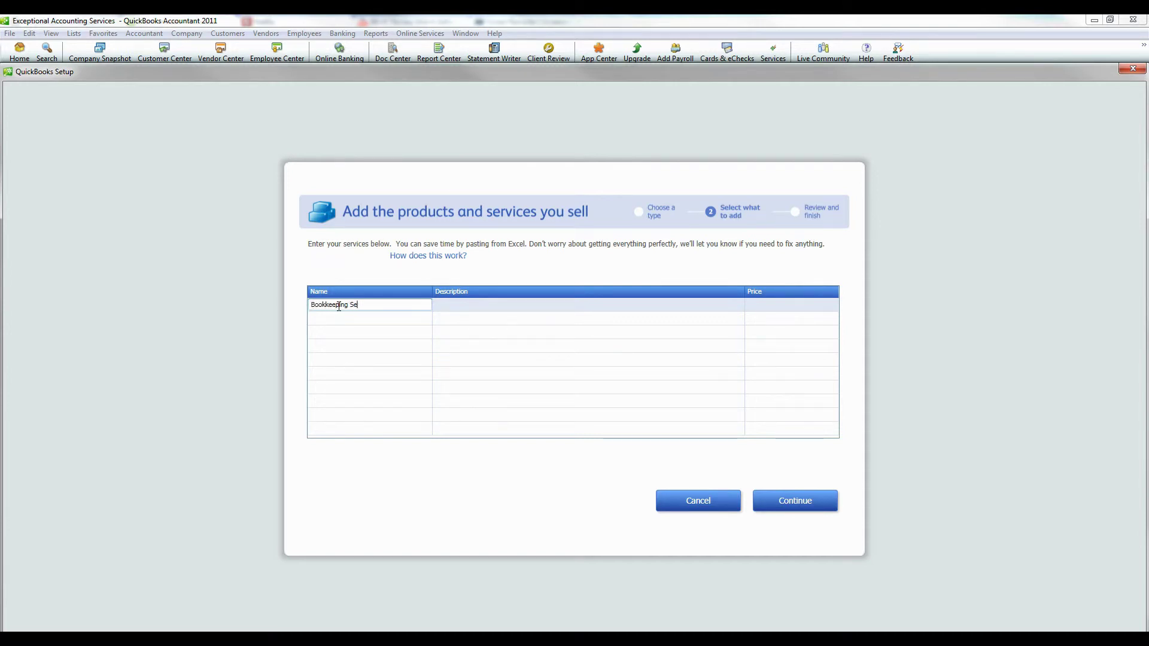
text(Bookkeeping Services)
key(Tab)
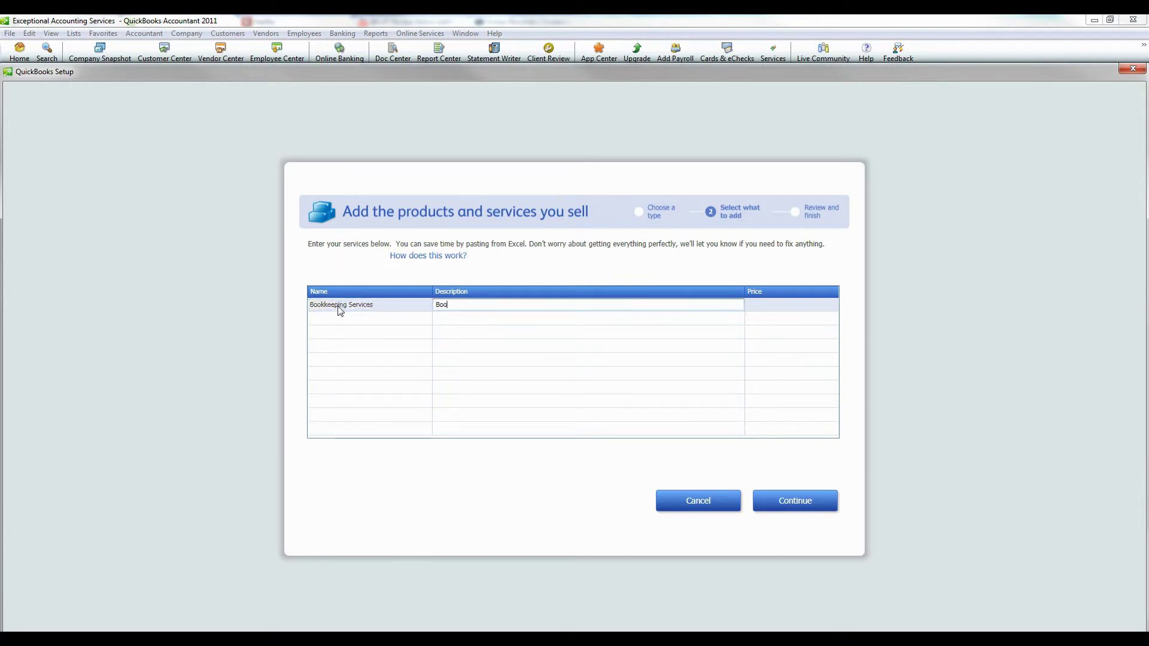
key(Tab)
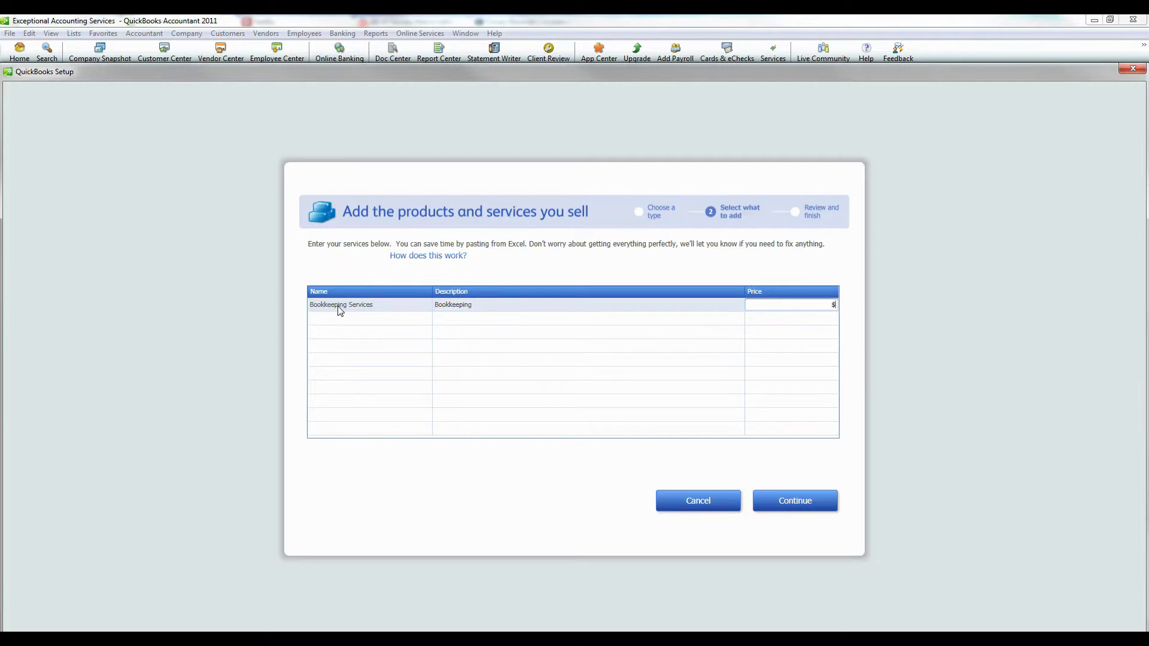
key(Tab)
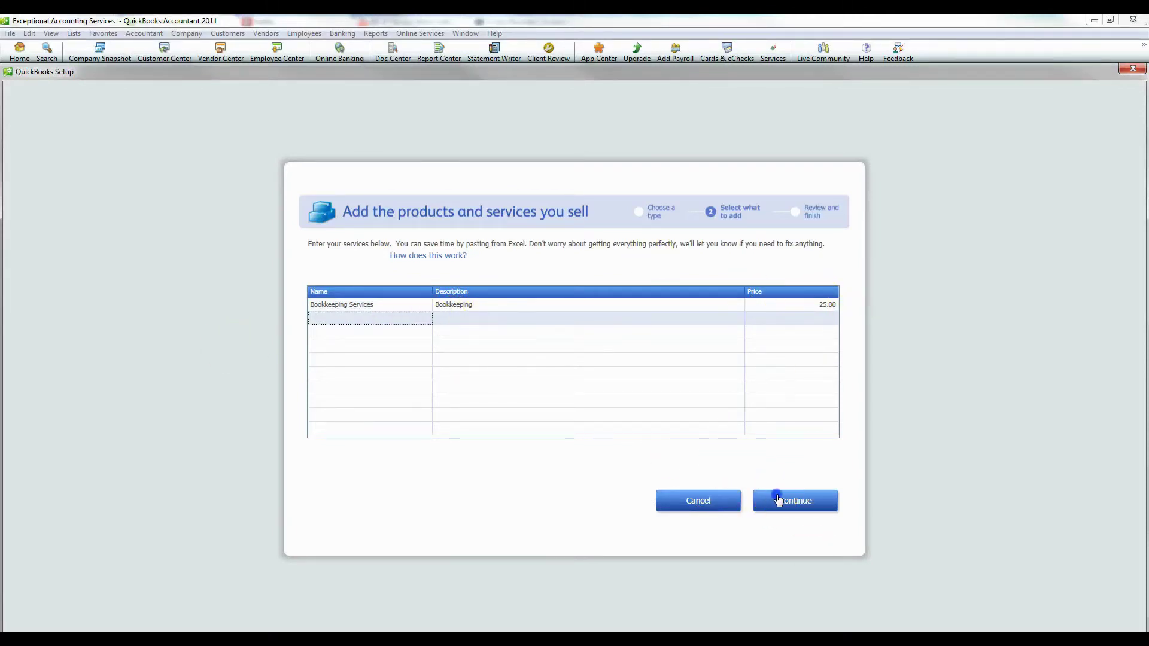
click(778, 501)
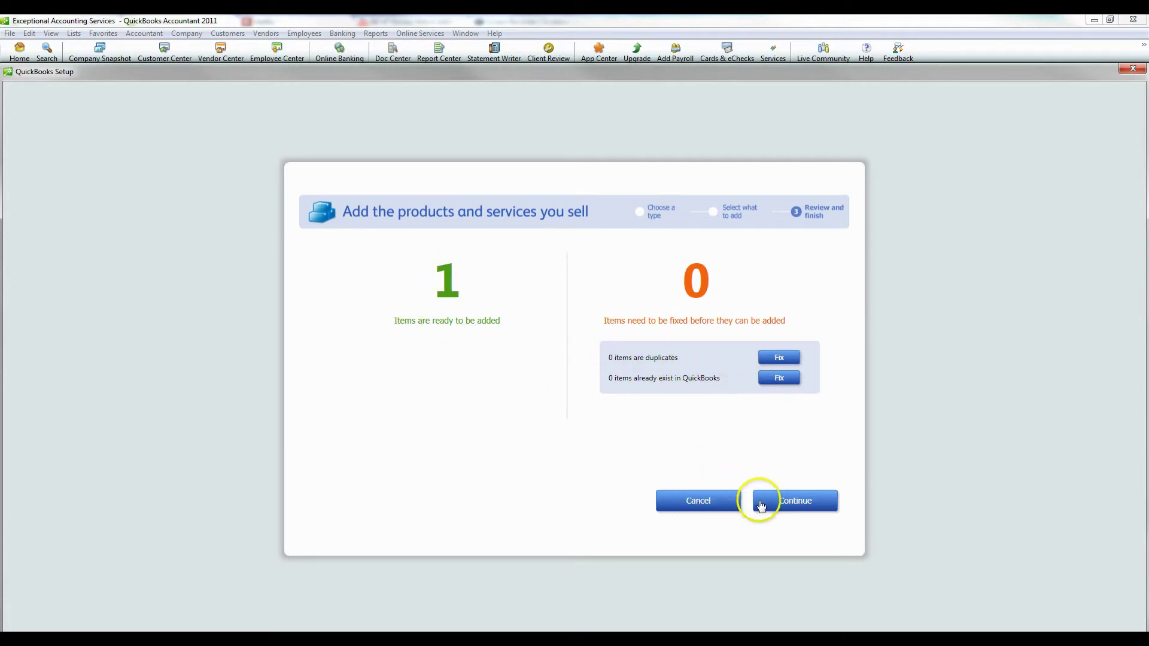
click(789, 503)
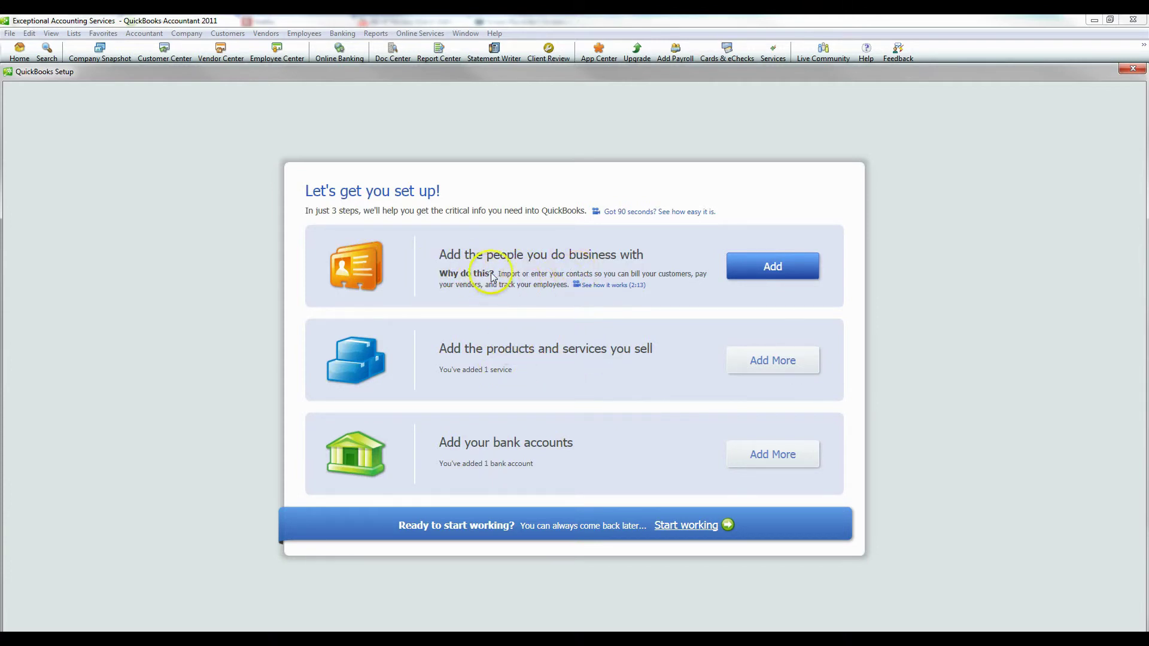
Cancel adding contacts and choose Start working to reach the company Home page
click(779, 269)
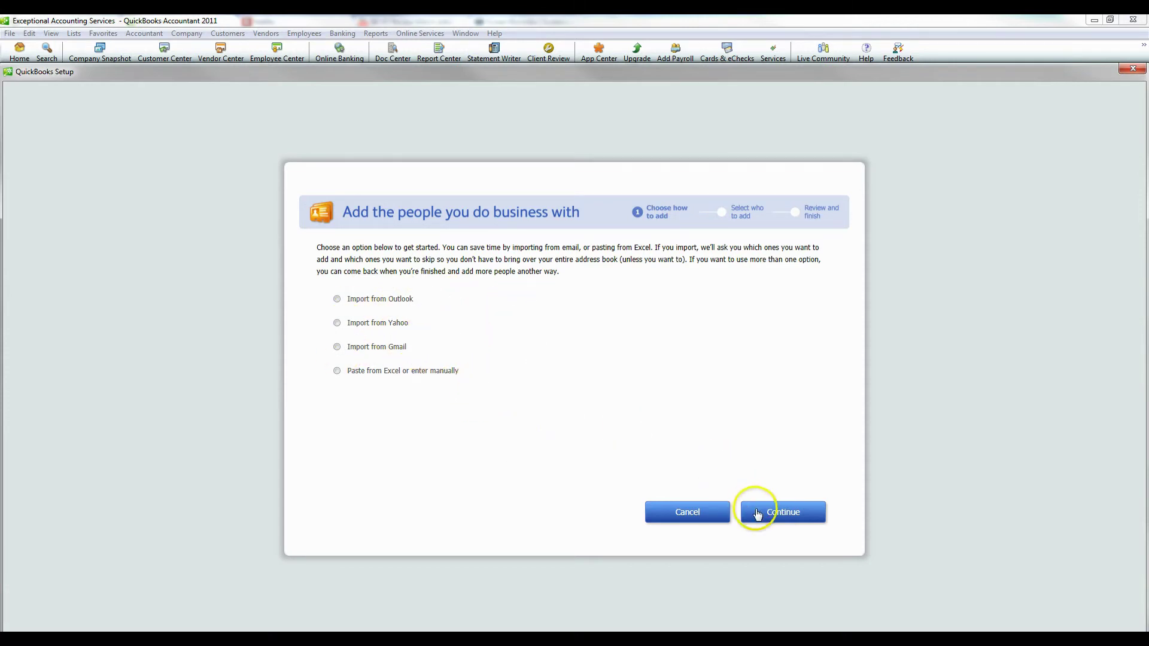
click(687, 512)
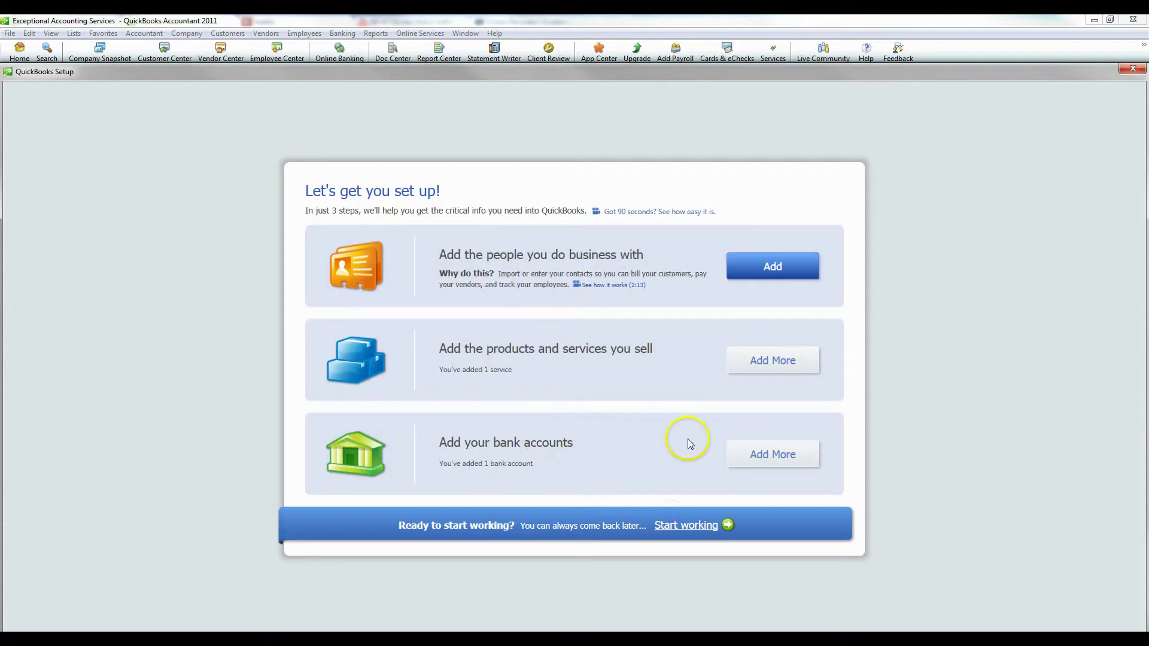
click(687, 526)
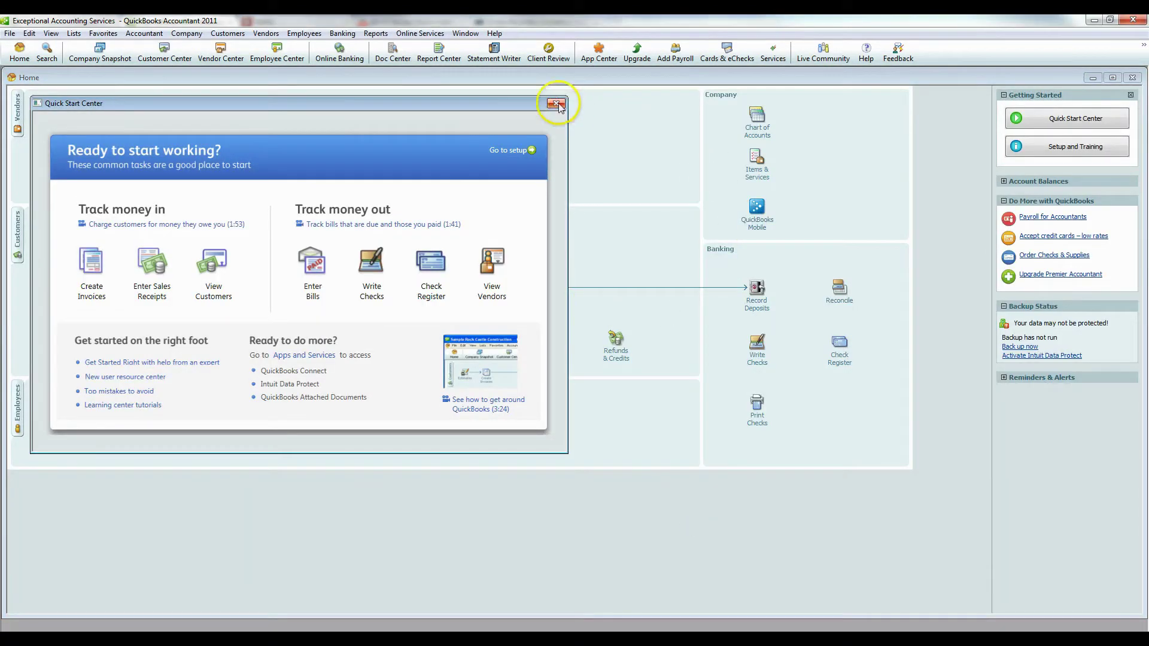
Close the quick start overview and open the Chart of Accounts maximized
click(556, 104)
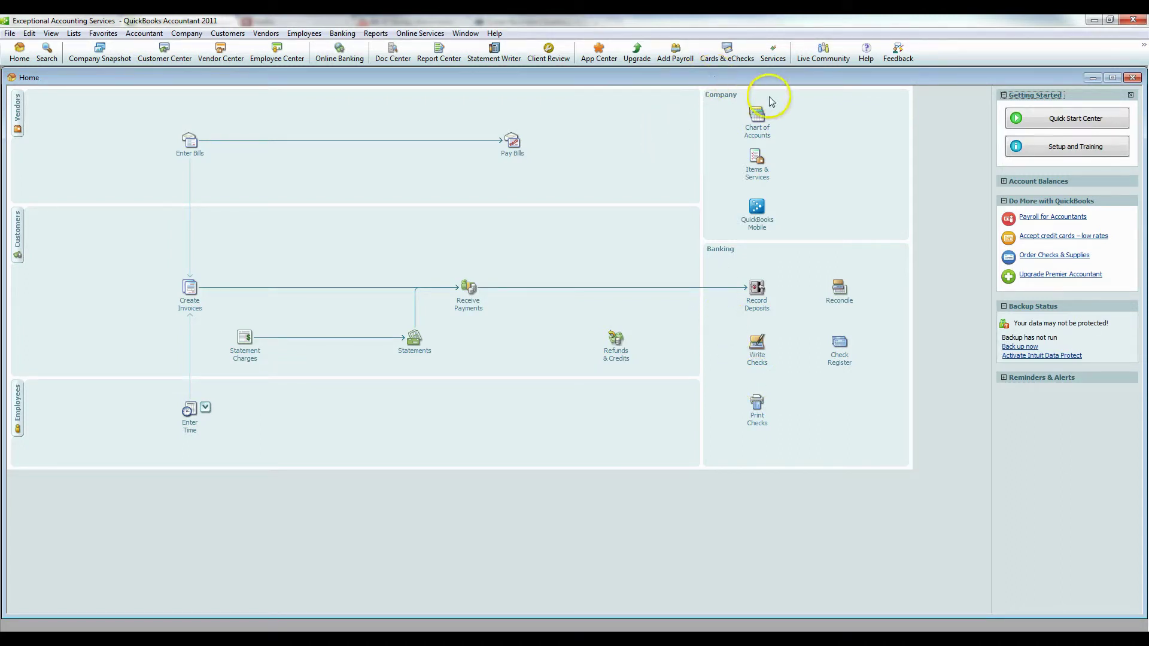
click(757, 130)
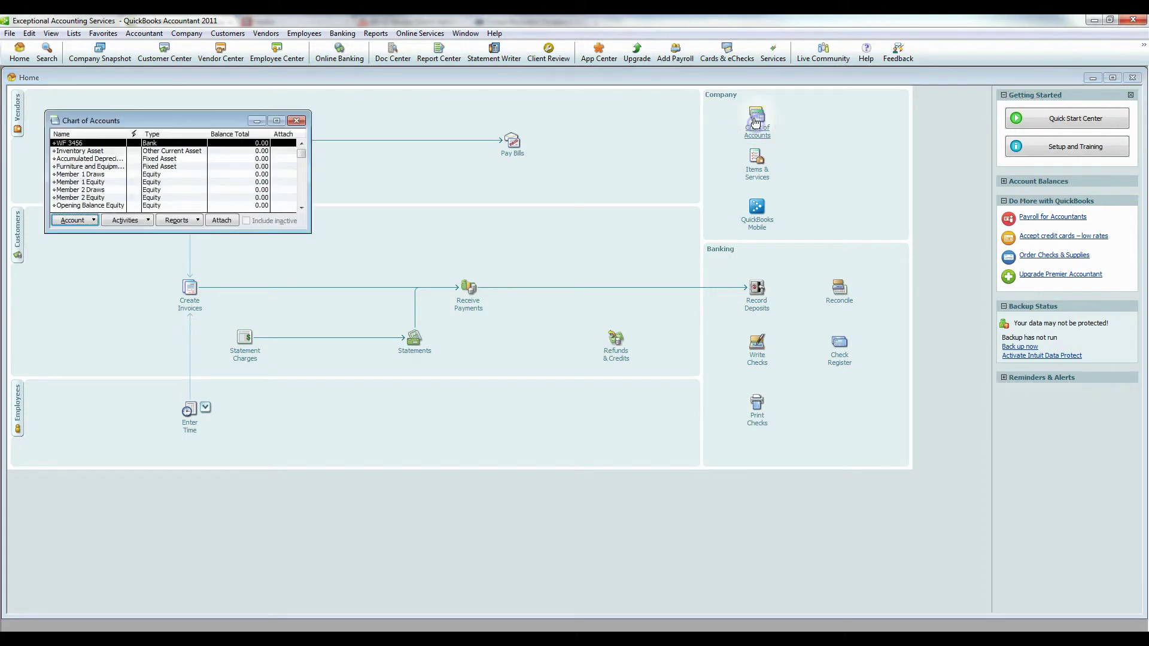
click(276, 121)
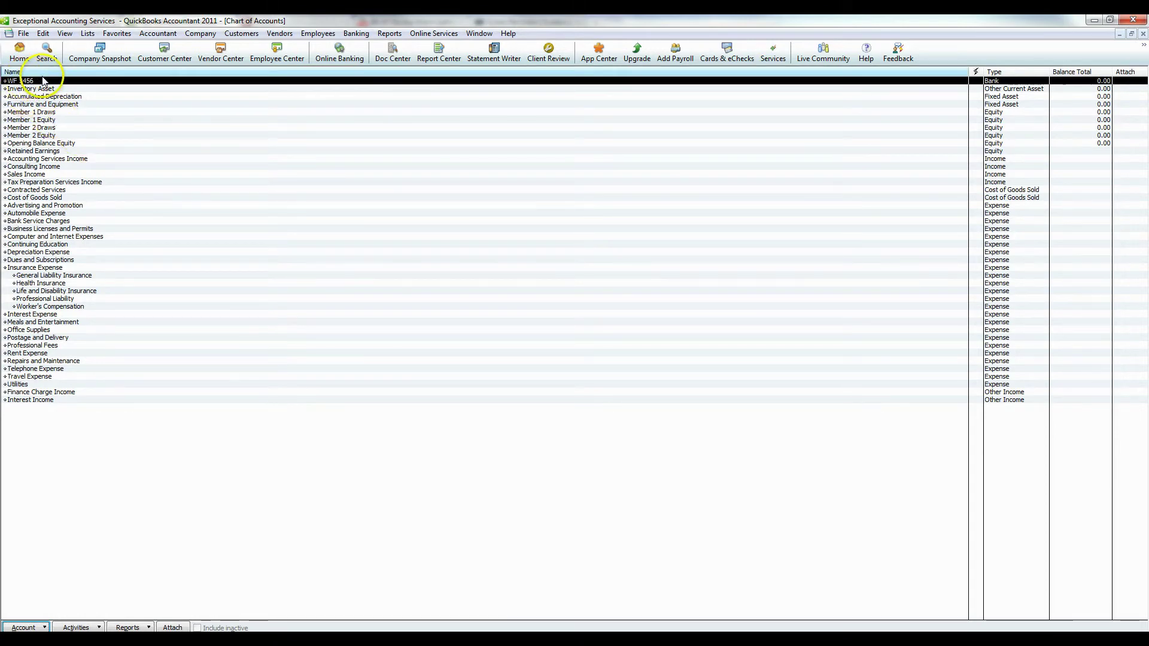
Start a new account, cancel it, then select the Accounting Services, Consulting and Sales Income accounts
click(40, 626)
click(35, 446)
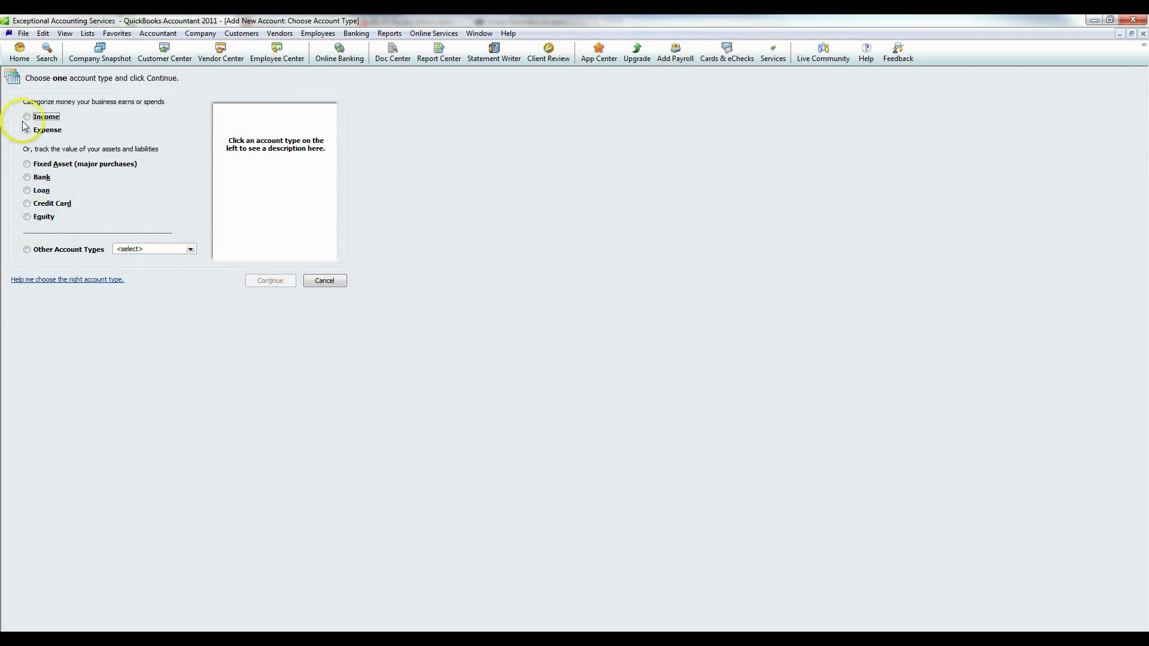
click(1143, 35)
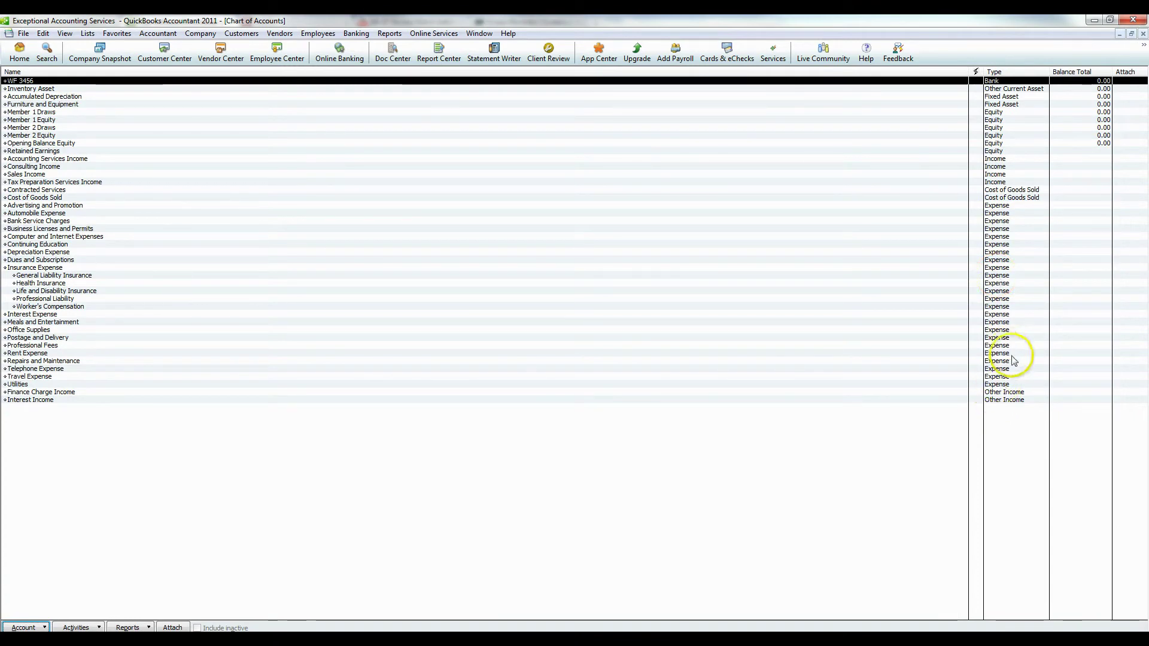
click(42, 159)
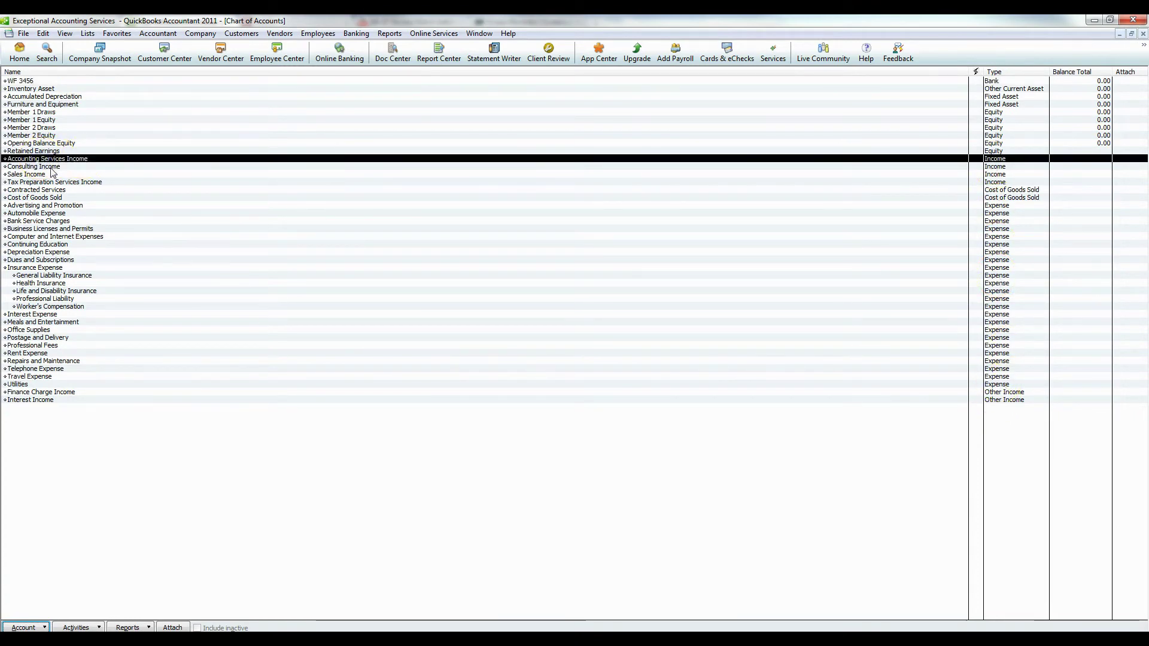
click(50, 167)
click(40, 174)
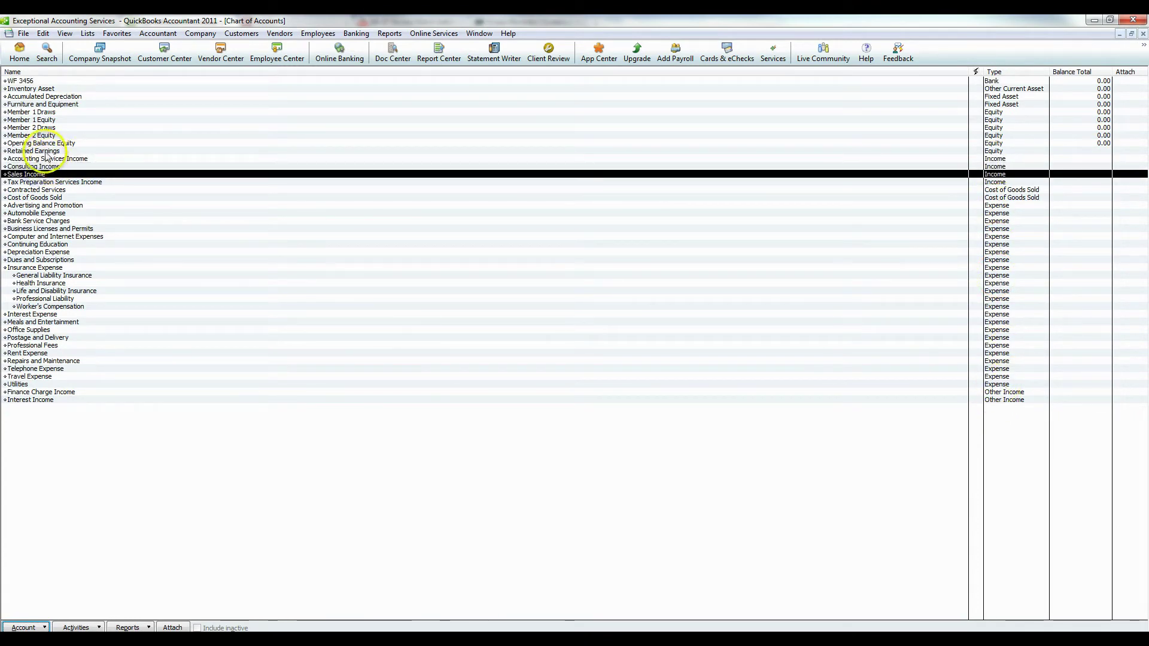
Create an Income account 'Corporate Bookkeeping Clients' as a subaccount of Accounting Services Income
click(25, 627)
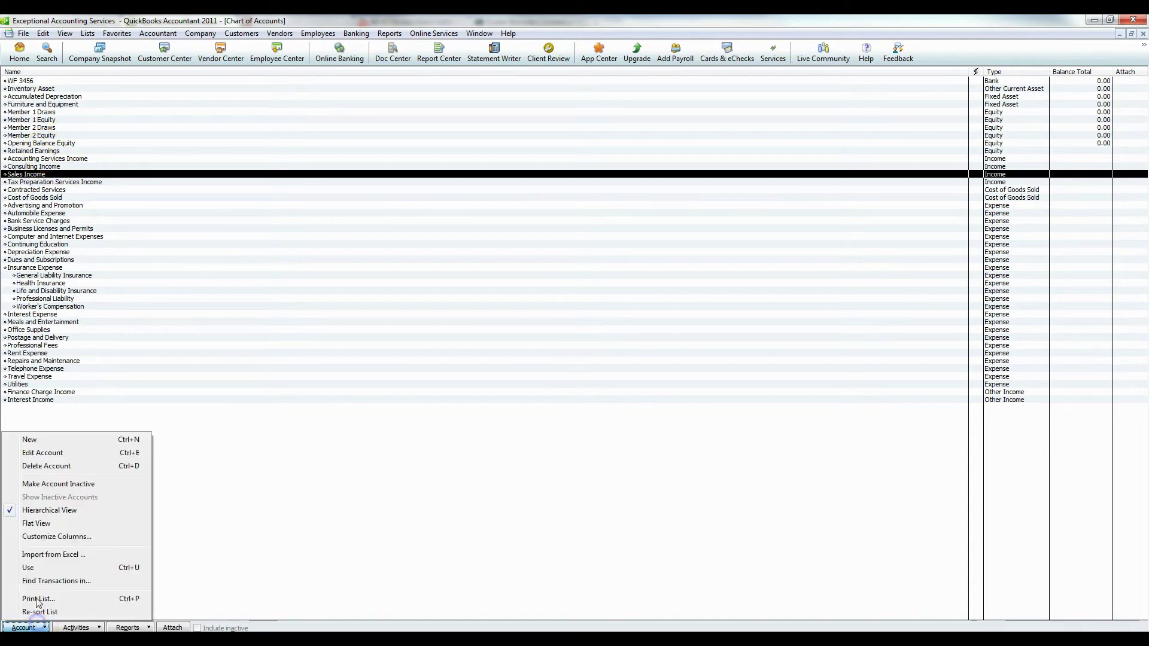
click(58, 444)
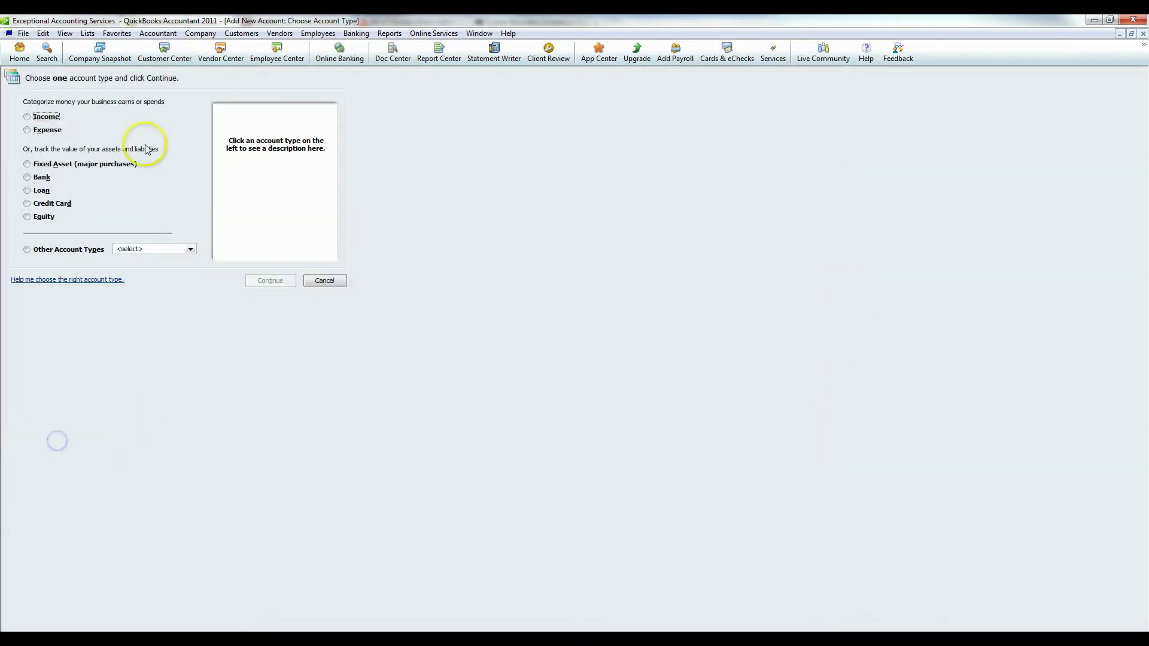
click(34, 119)
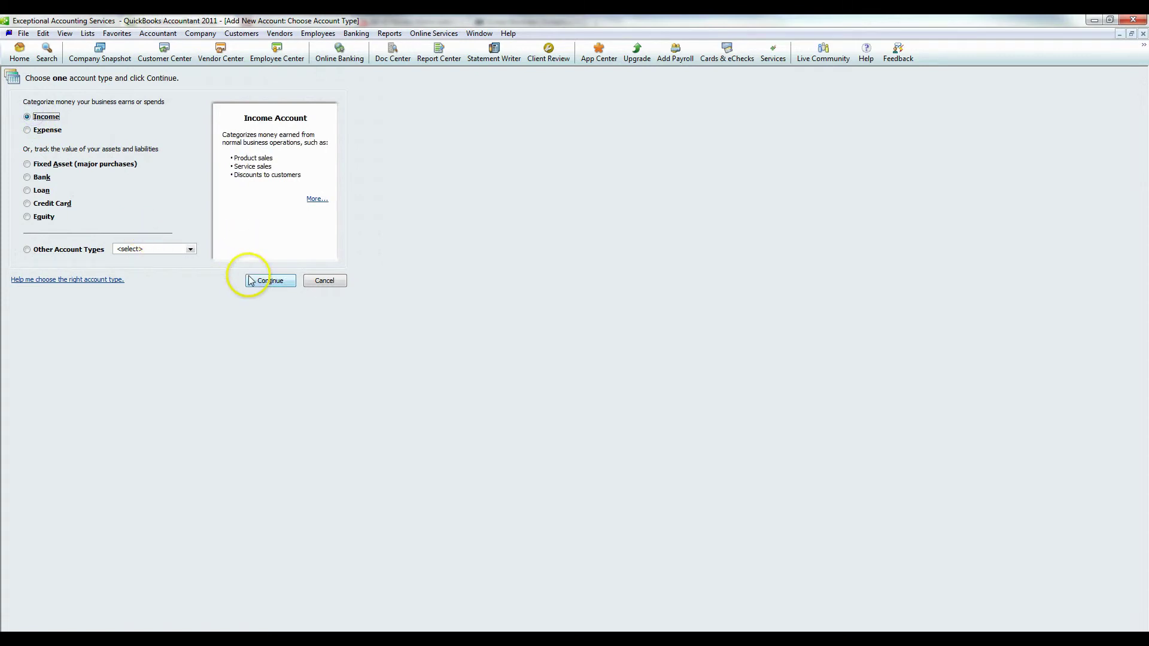
click(266, 281)
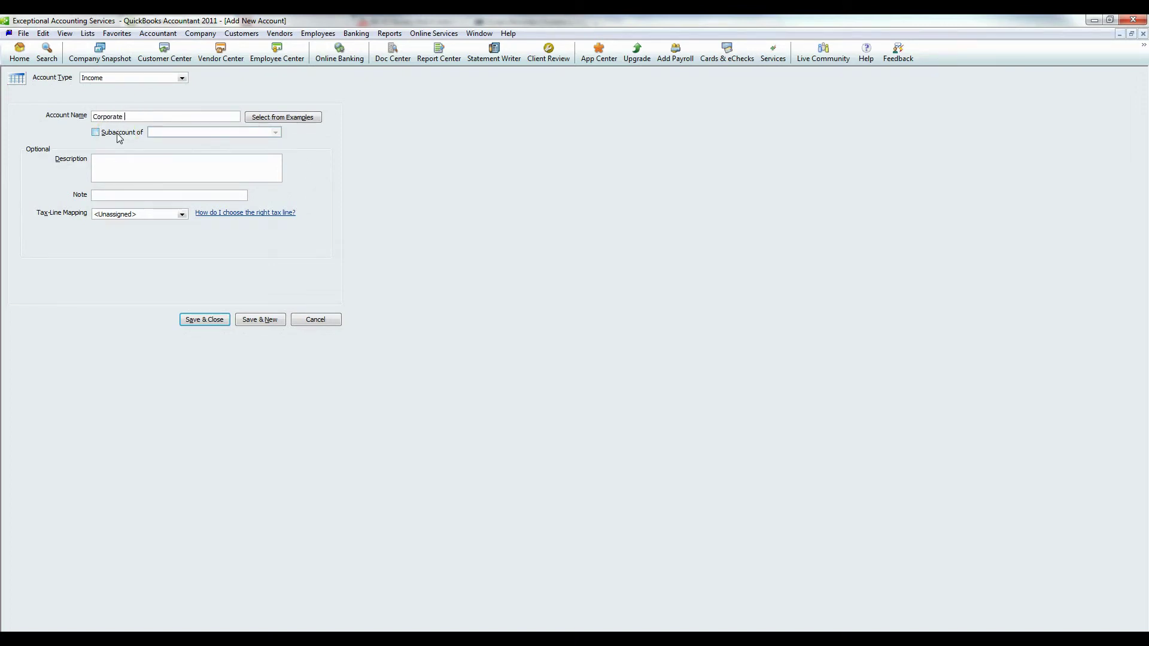
text(g Clients)
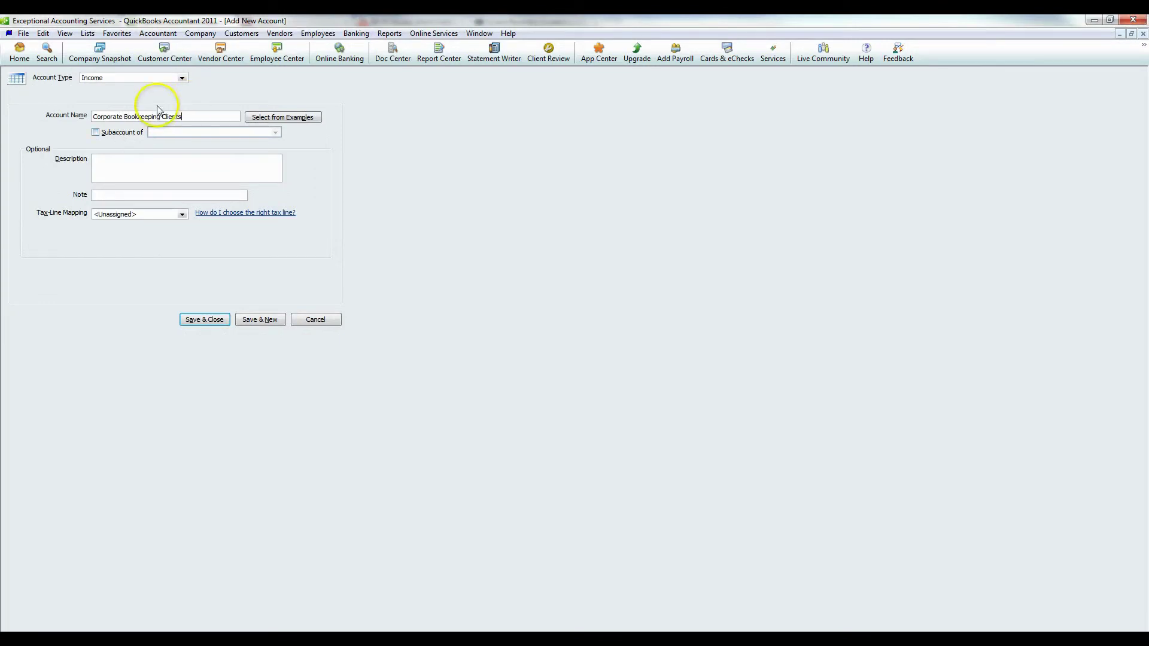
click(97, 132)
click(275, 133)
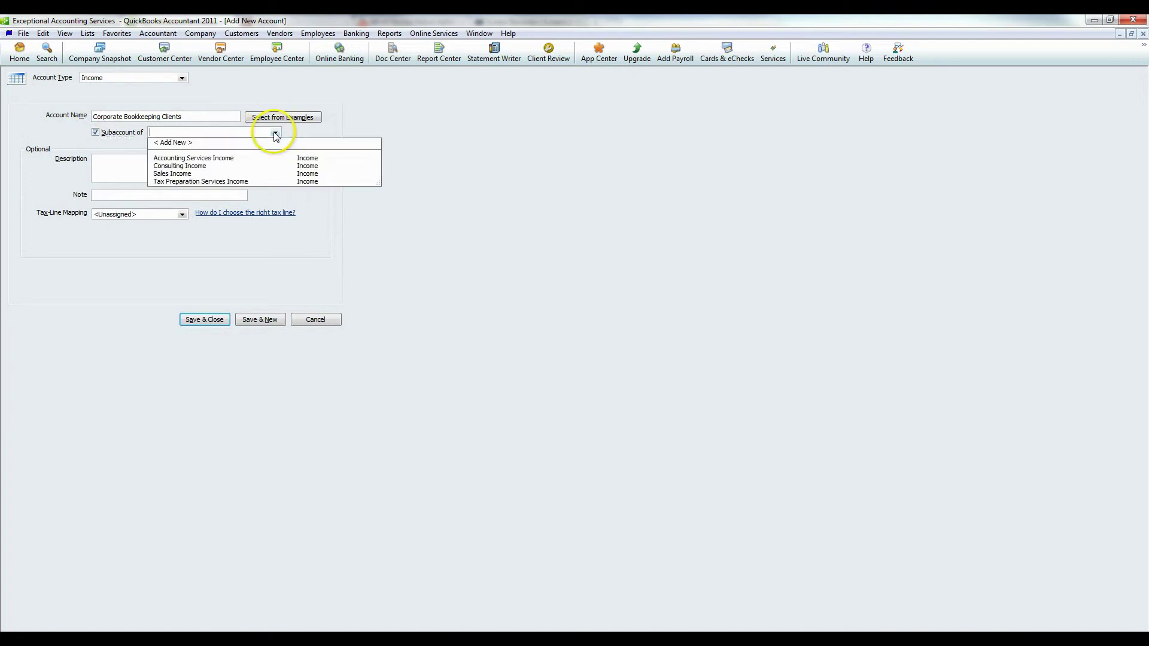
click(199, 159)
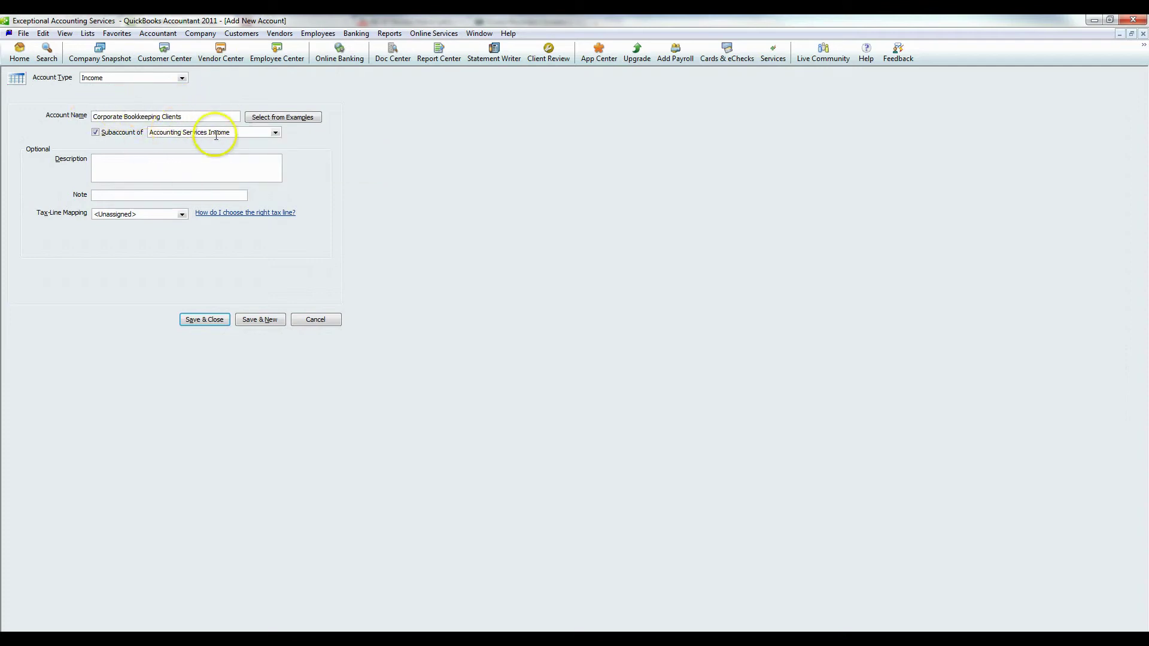
Leave the tax line Unassigned and save the new income subaccount
click(154, 165)
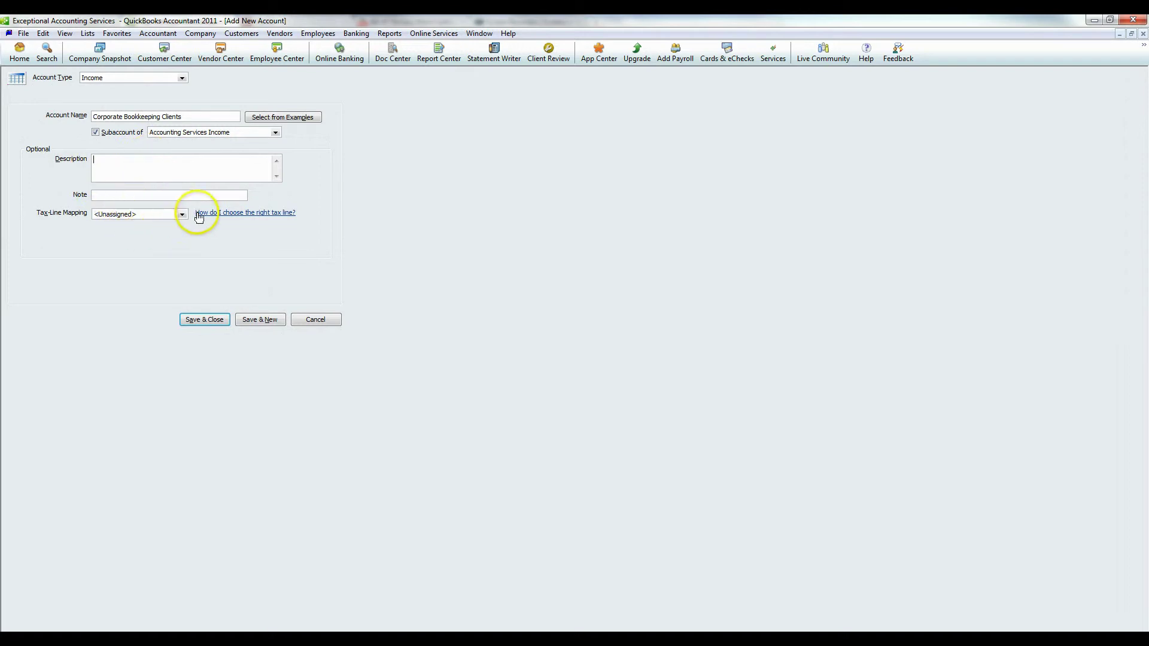
click(173, 215)
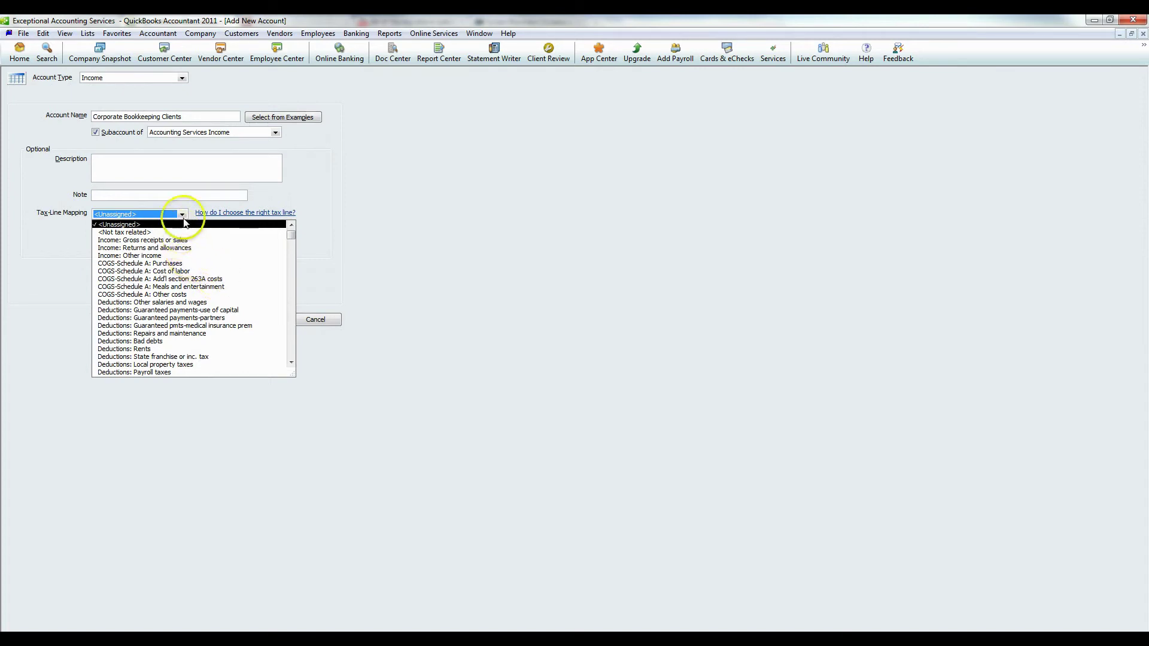
scroll(180, 276, down, 12)
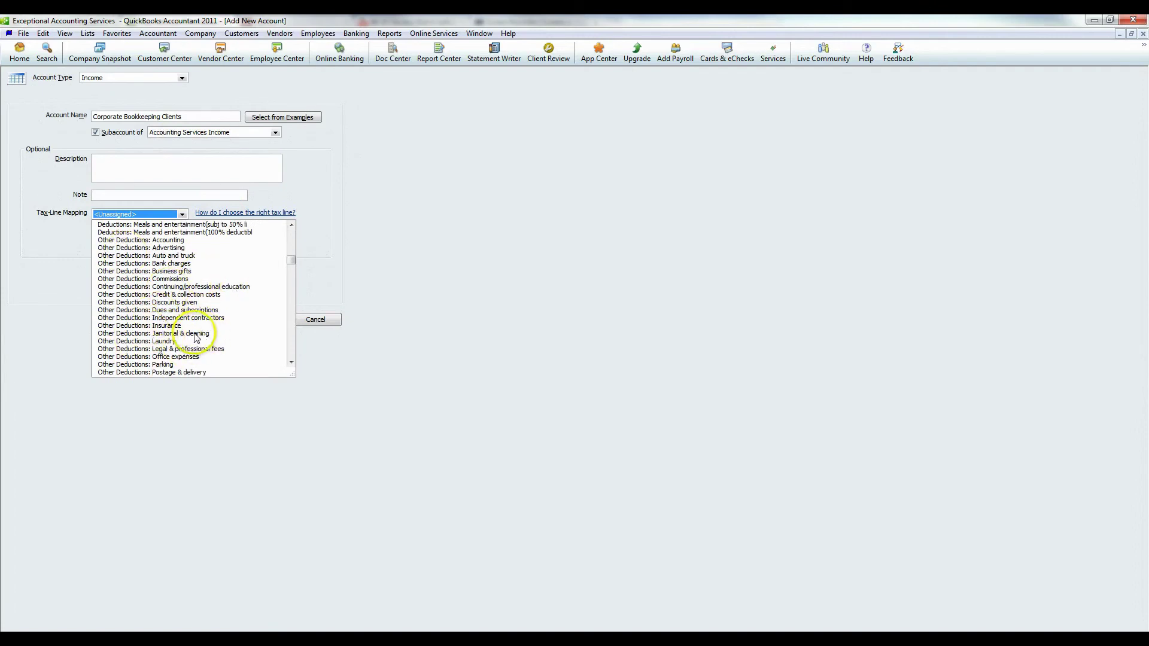
scroll(179, 323, down, 1)
scroll(180, 299, up, 12)
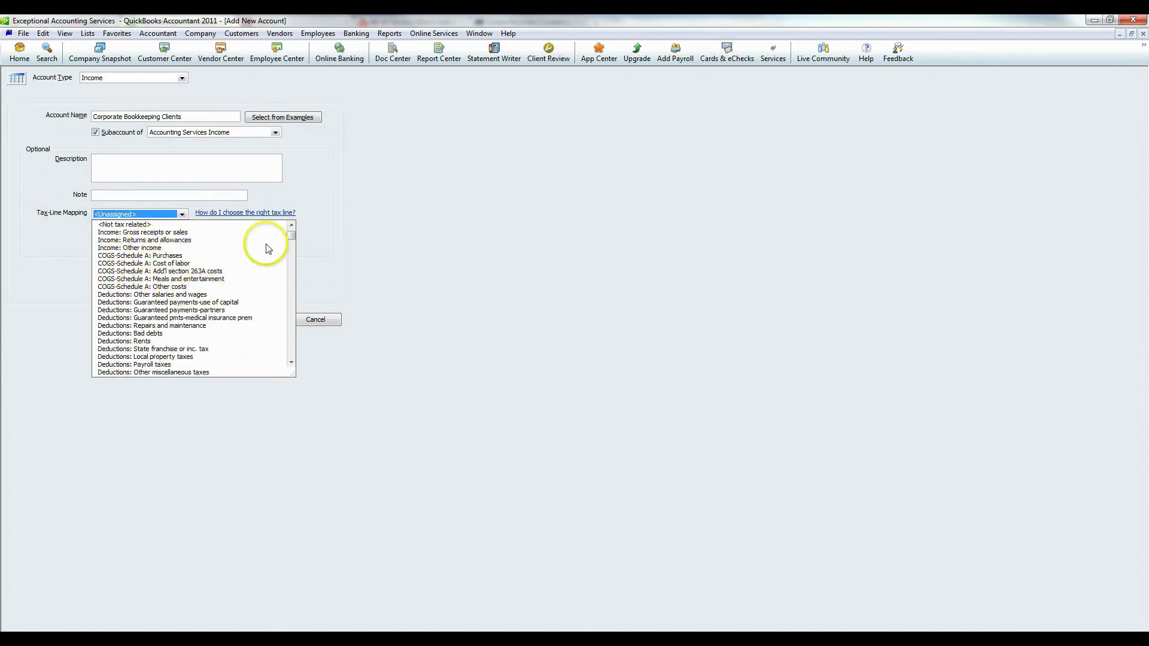
click(330, 197)
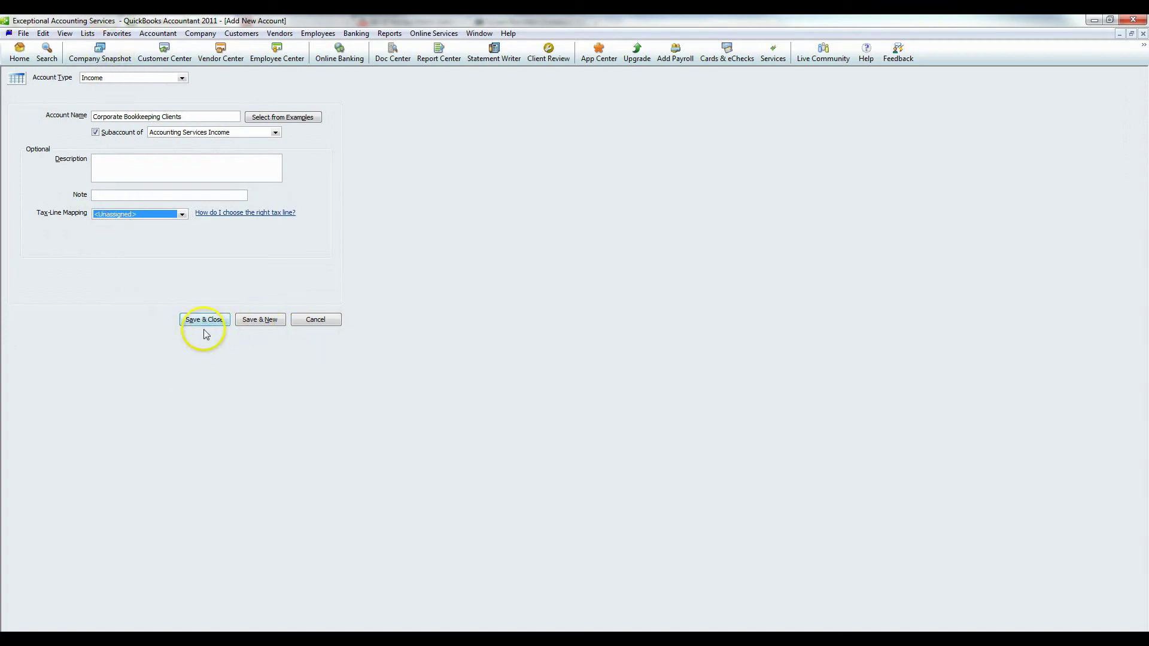
click(206, 322)
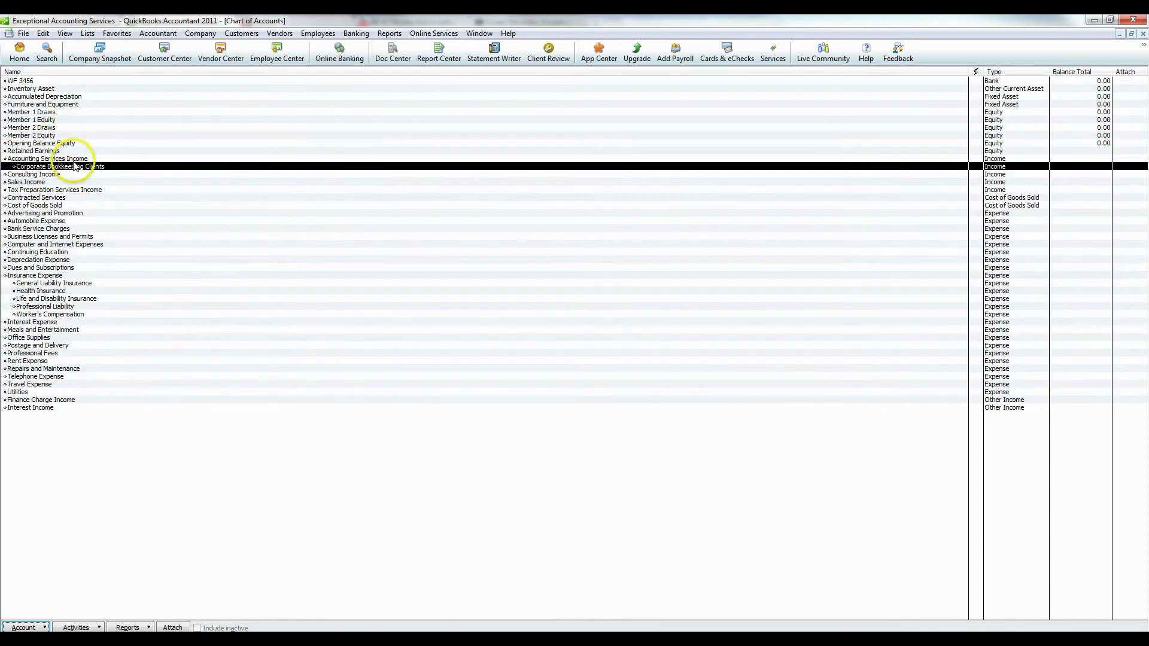
Review the new subaccount, then start a new Credit Card account
click(33, 159)
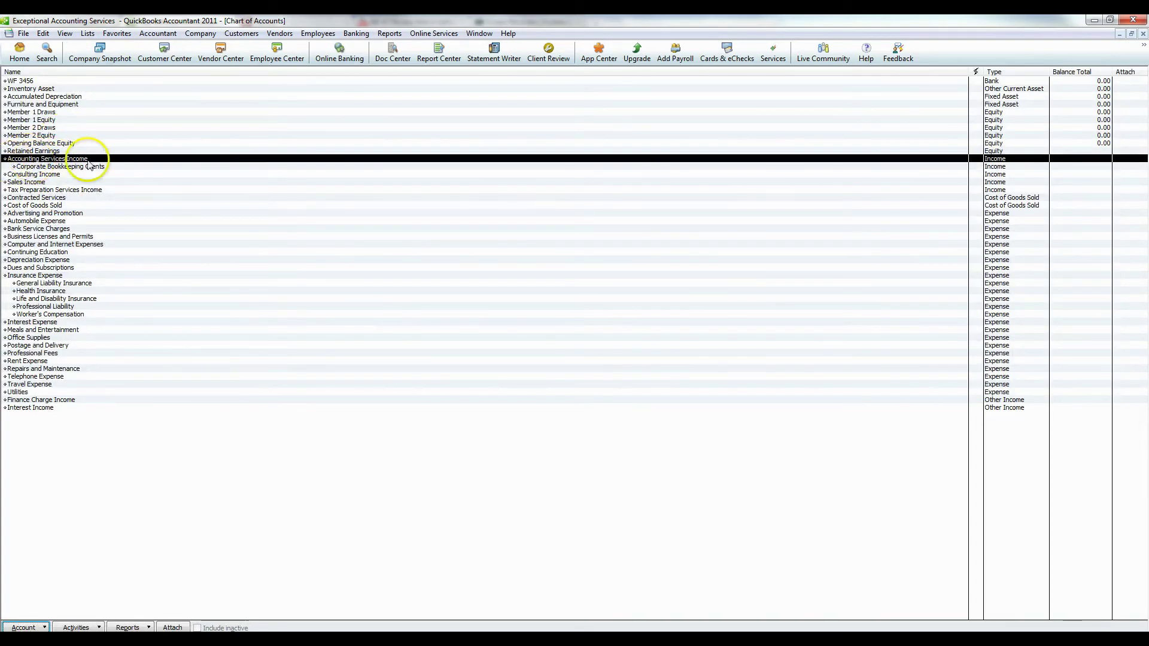
click(29, 167)
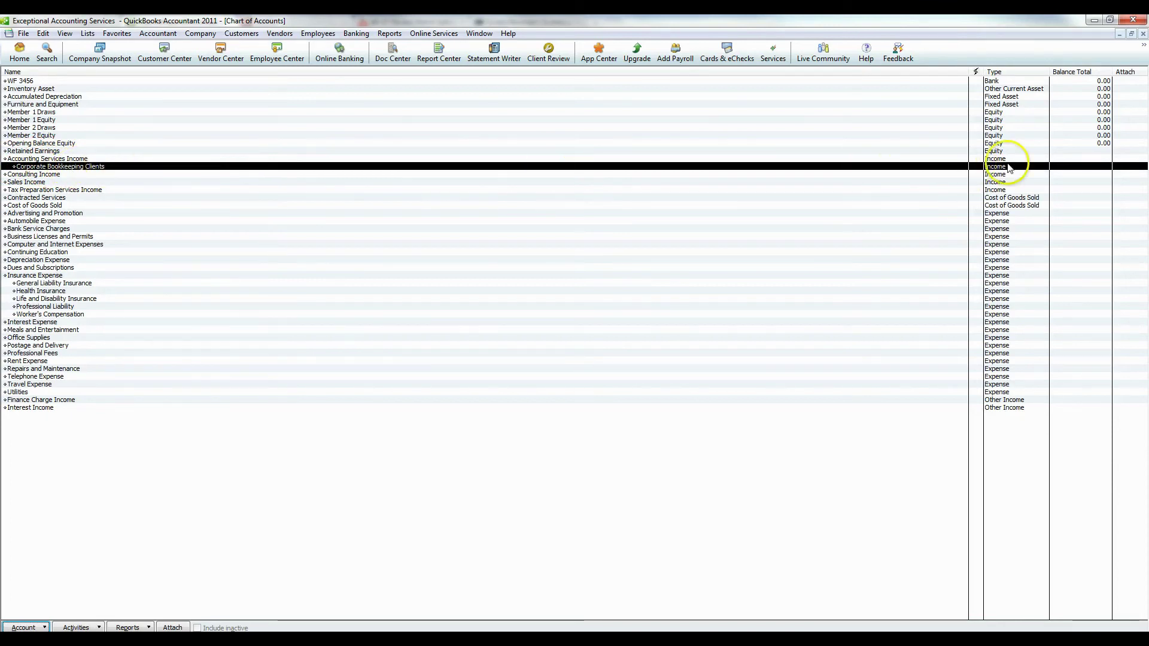
click(27, 628)
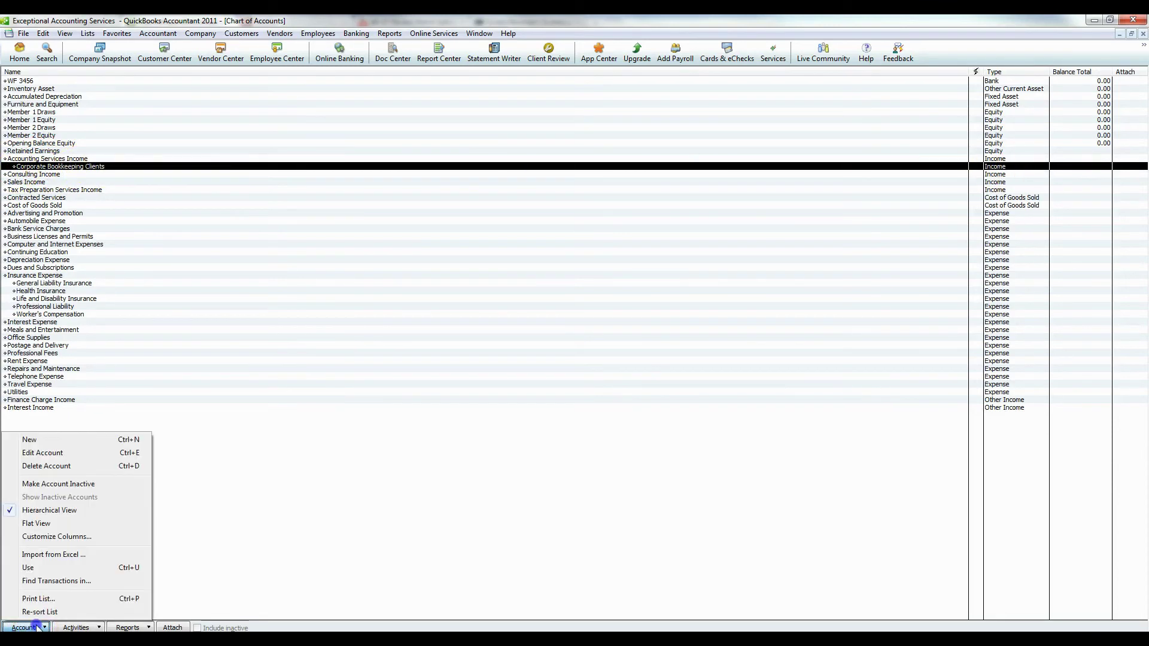
click(51, 443)
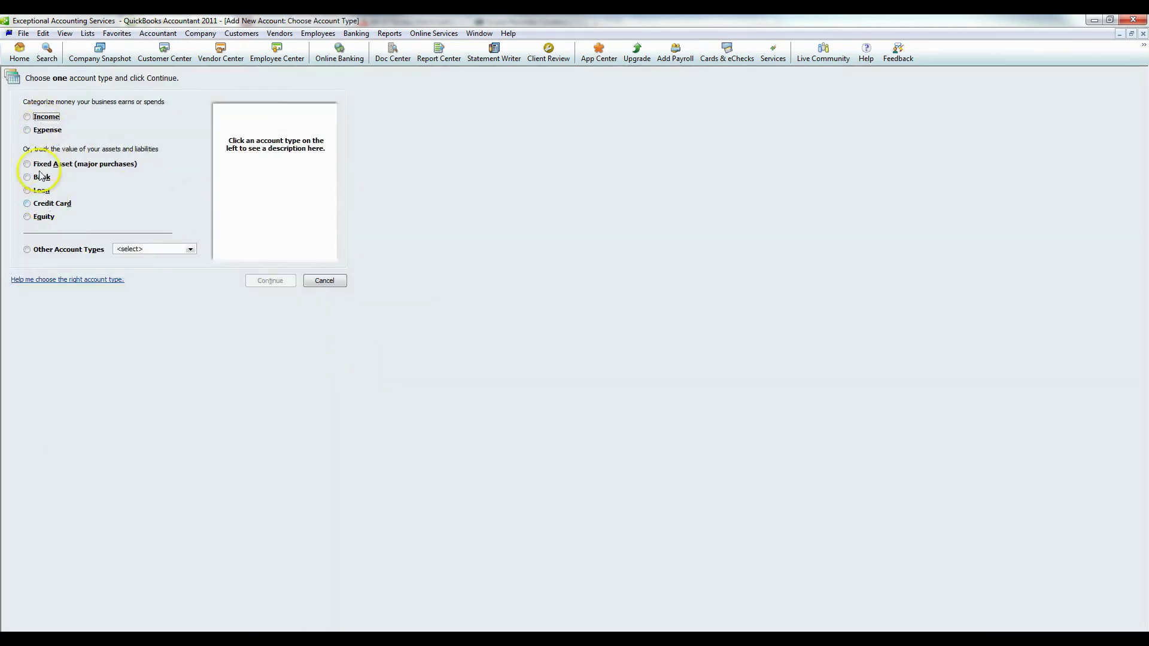
click(27, 204)
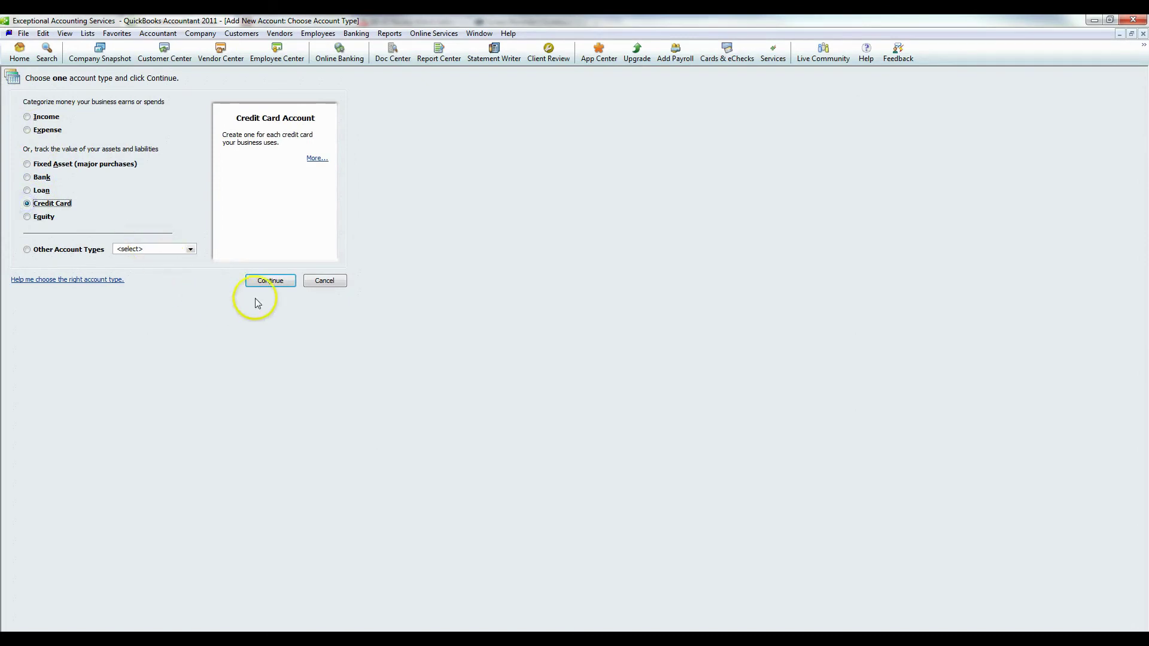
click(271, 281)
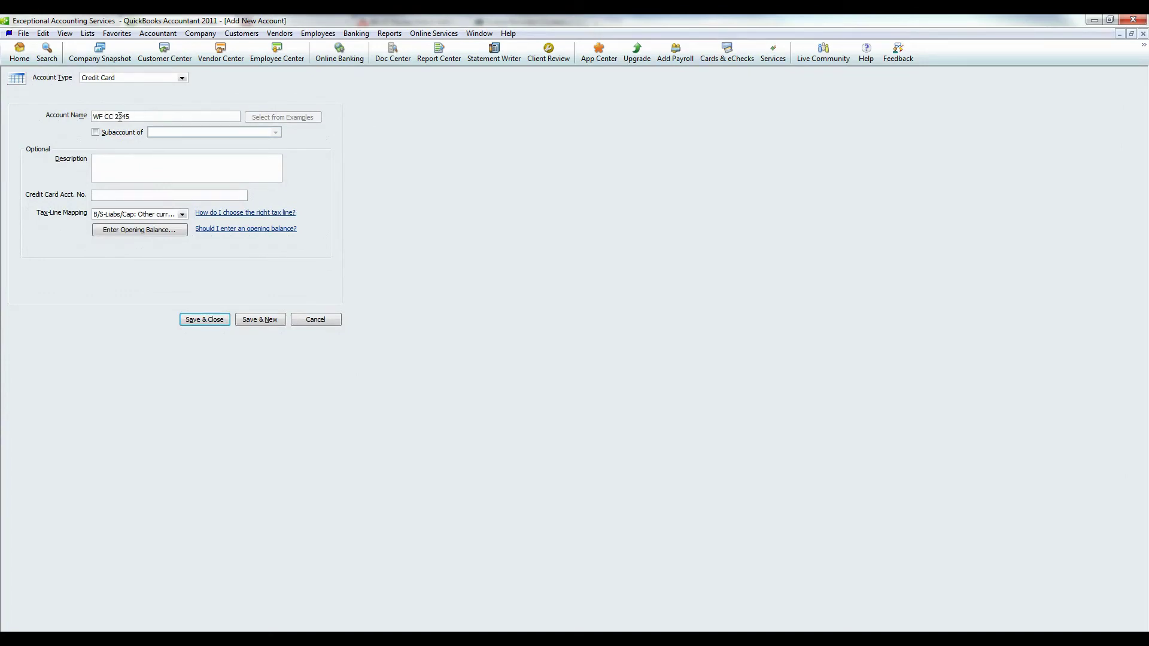
Name the card account WF CC 2345, keep the Other current liabilities tax line, and save
click(112, 157)
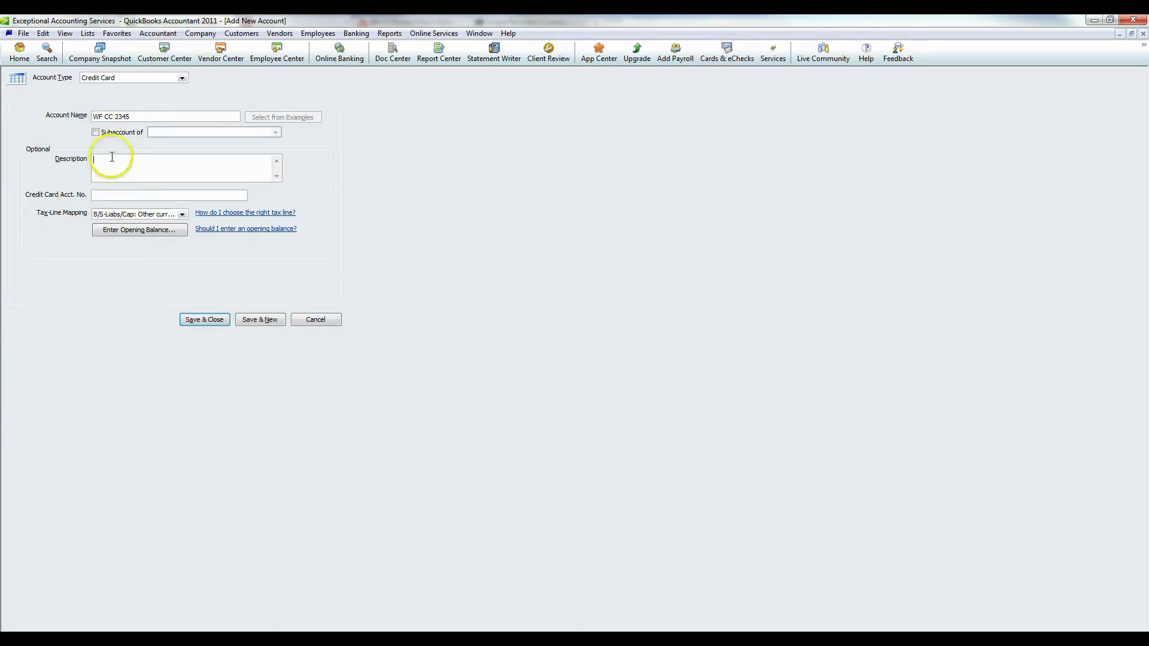
click(114, 195)
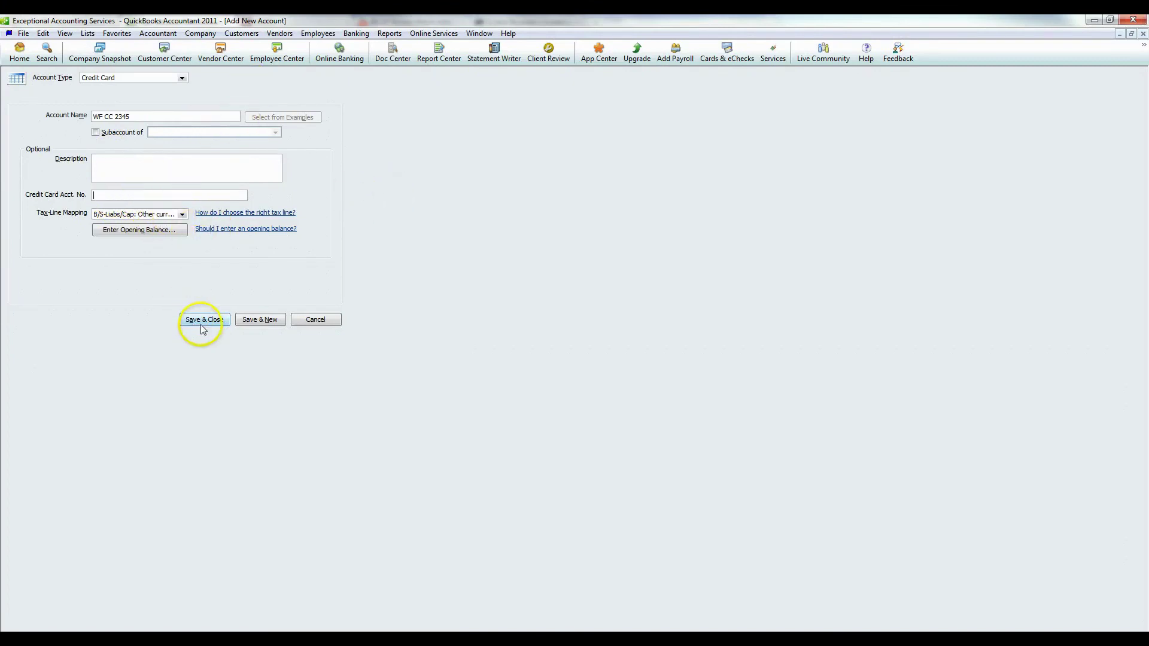
click(179, 214)
click(478, 242)
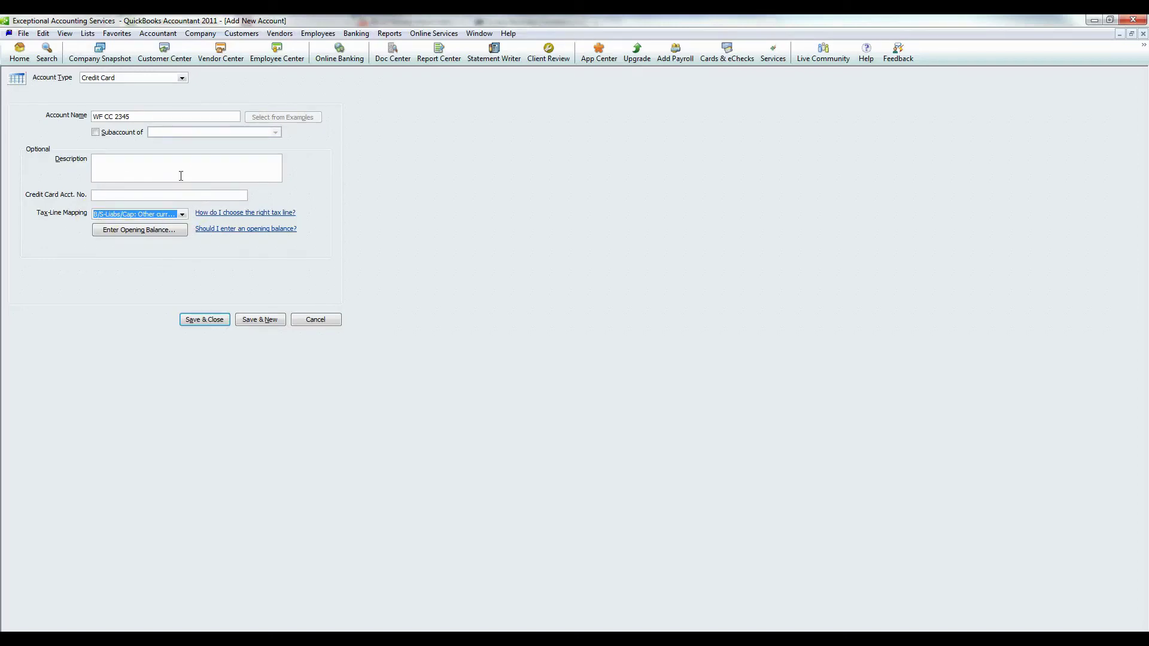
click(208, 319)
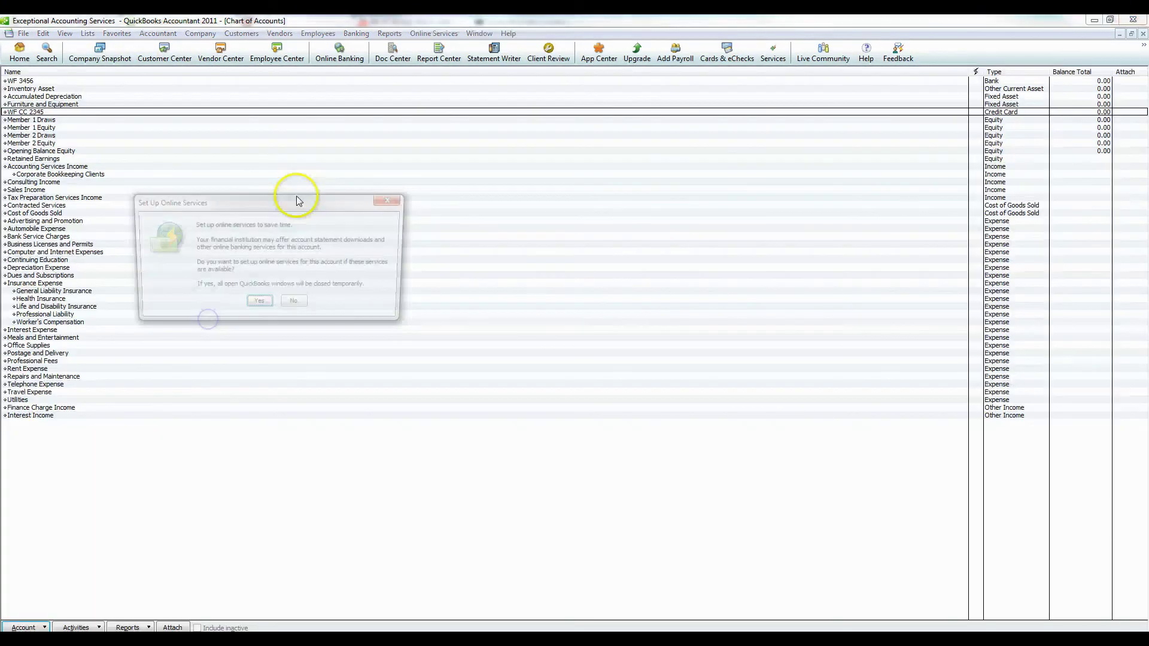
Dismiss the Set Up Online Services offer and go back to the Home page
click(393, 199)
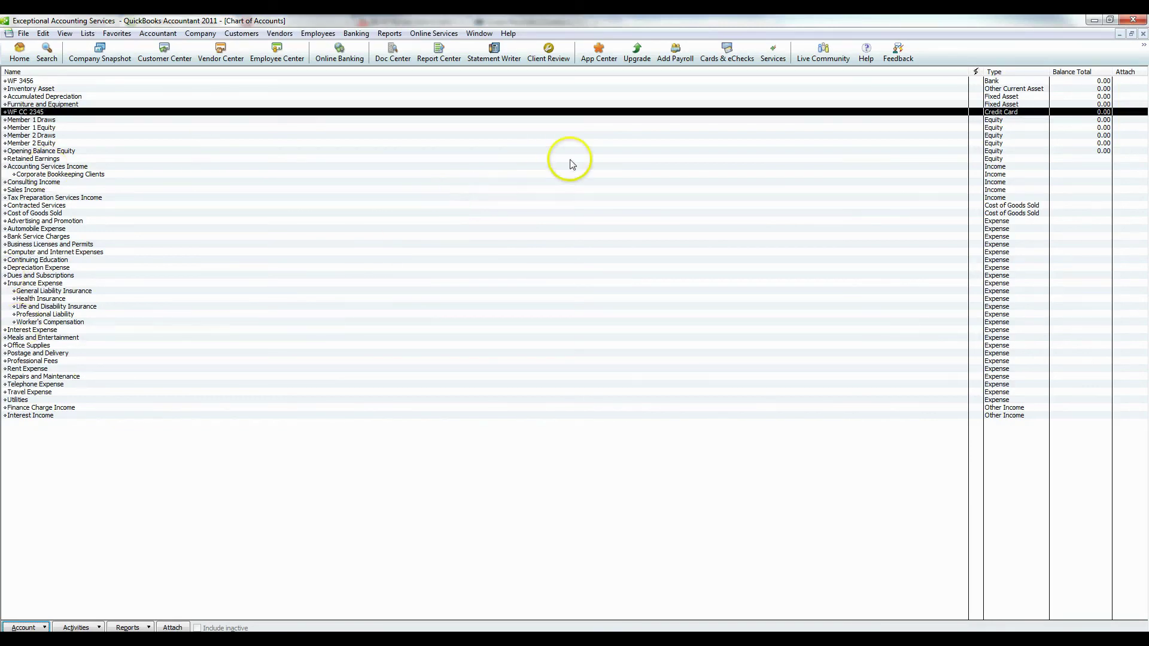
click(17, 52)
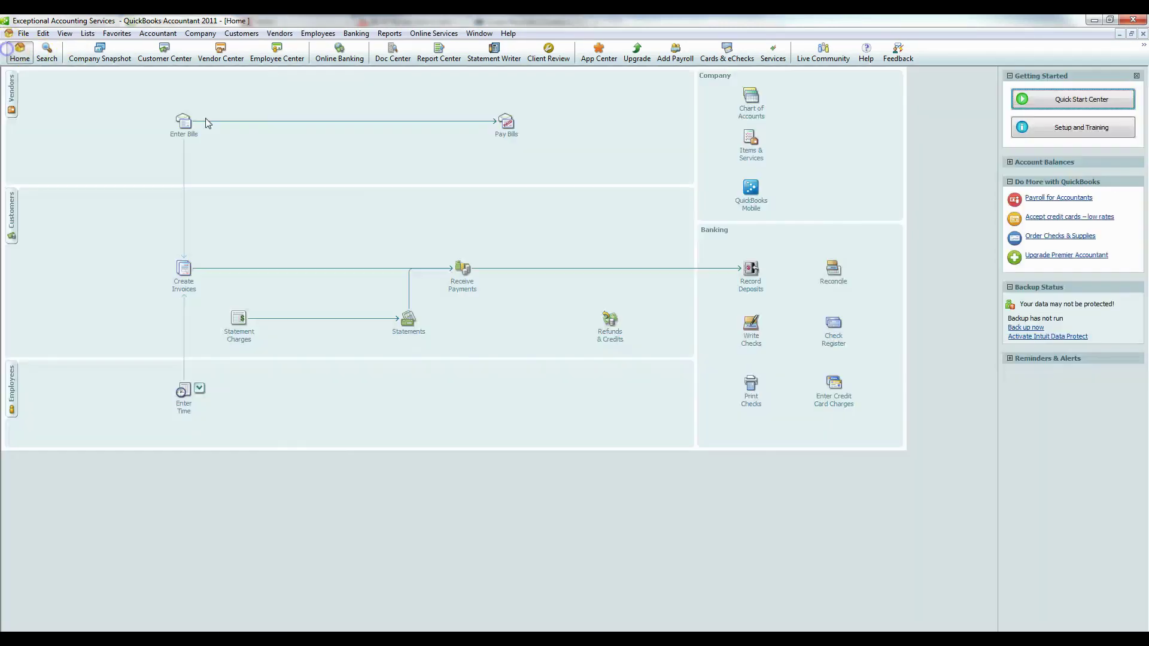